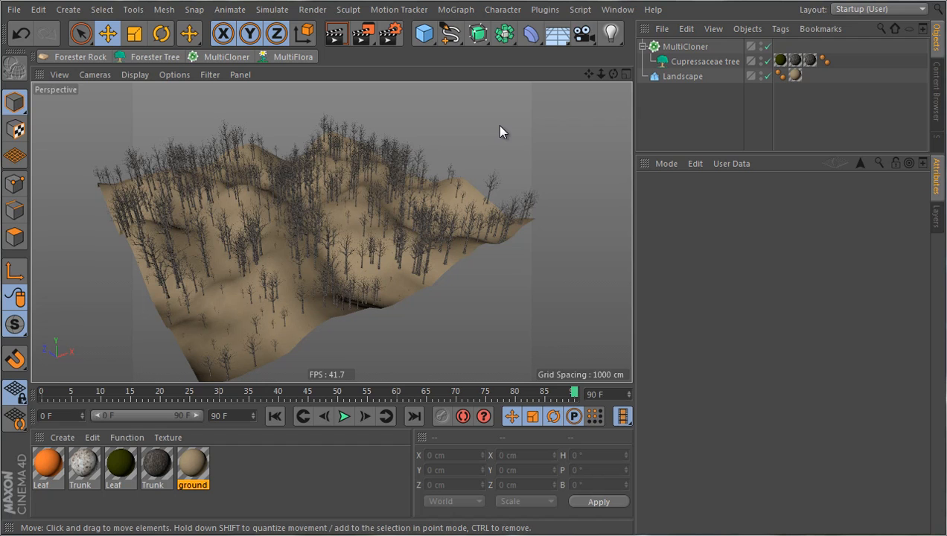
Add a second MultiCloner and a Forester Tree object to the scene
left_click(682, 46)
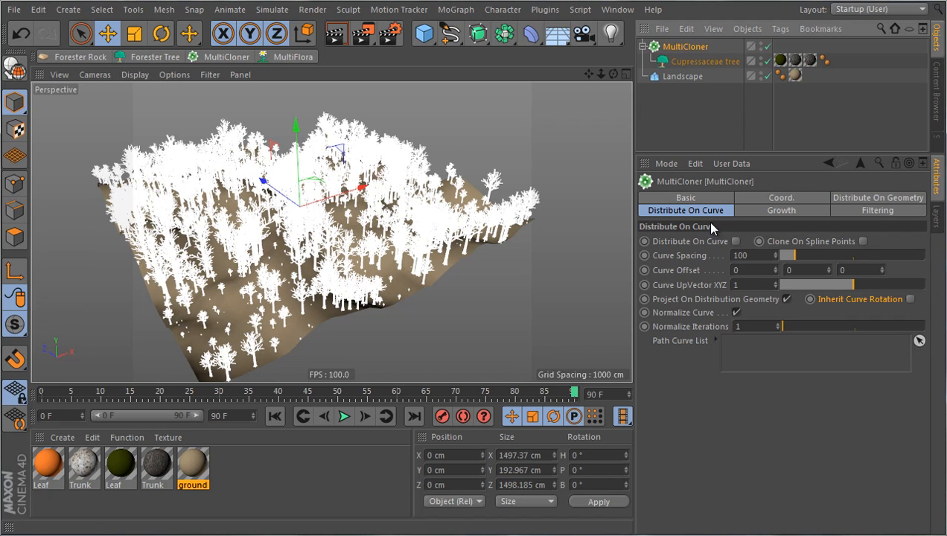
left_click(441, 304)
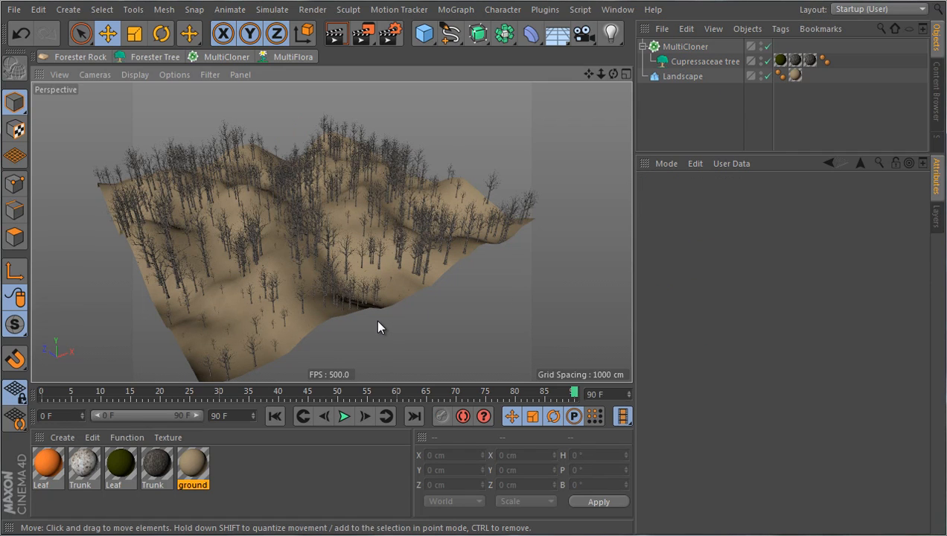
left_click(216, 57)
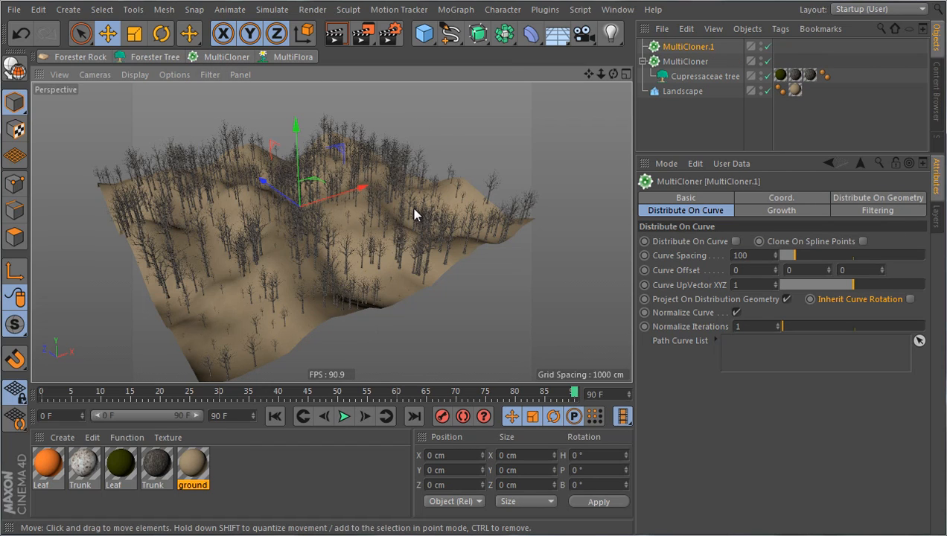
left_click(154, 55)
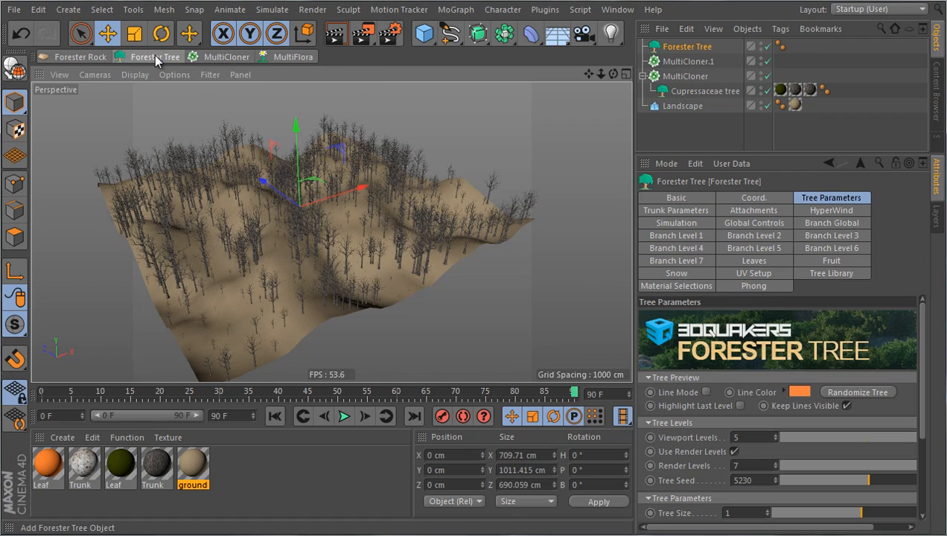
Move the new Forester Tree along X off the landscape, to about -1543 cm
scroll(400, 279, "down", 5)
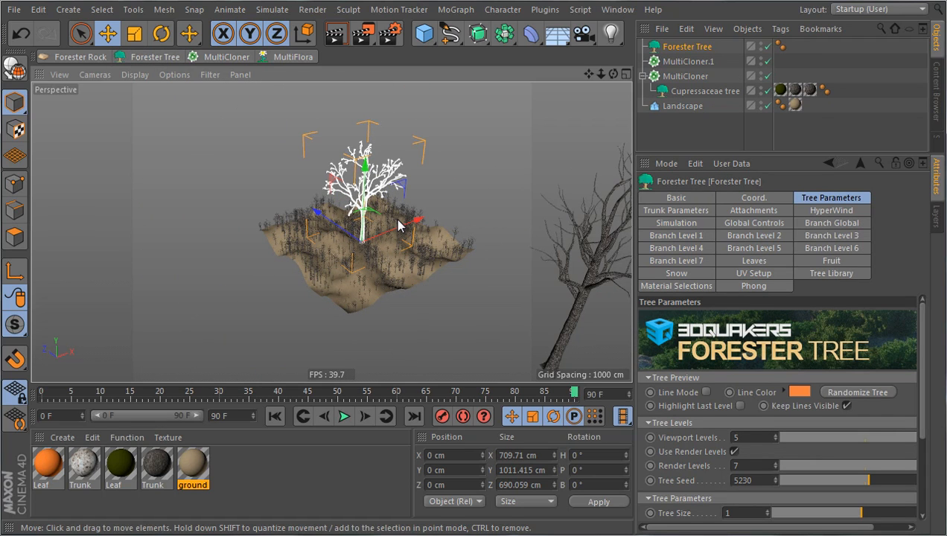
left_click_drag(400, 223, 238, 242)
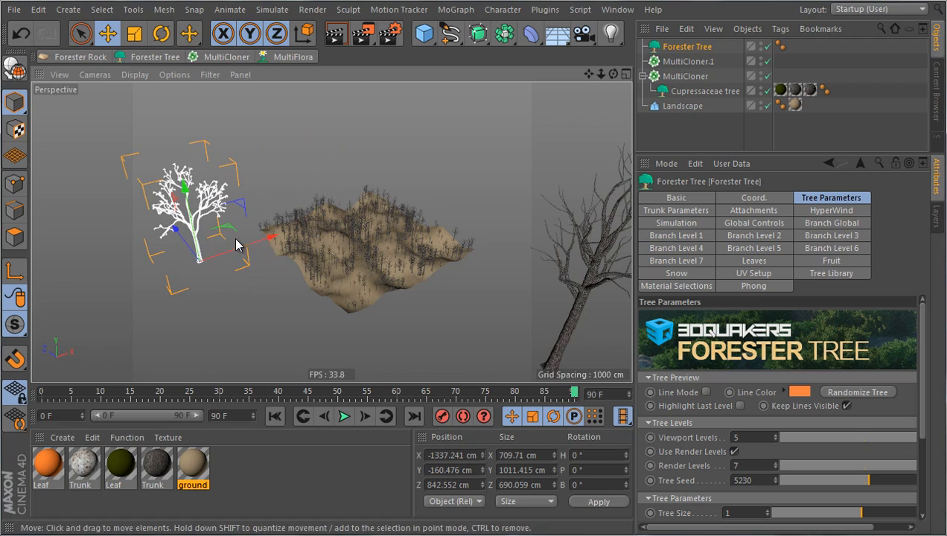
key("ctrl+z")
left_click_drag(391, 229, 242, 231)
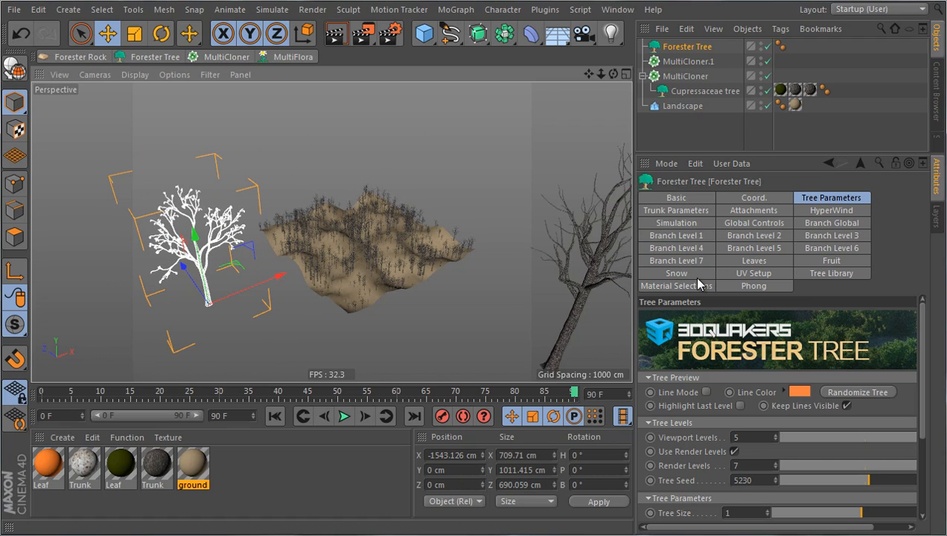
Apply the Aspen preset from the Tree Library to the new tree
left_click(826, 280)
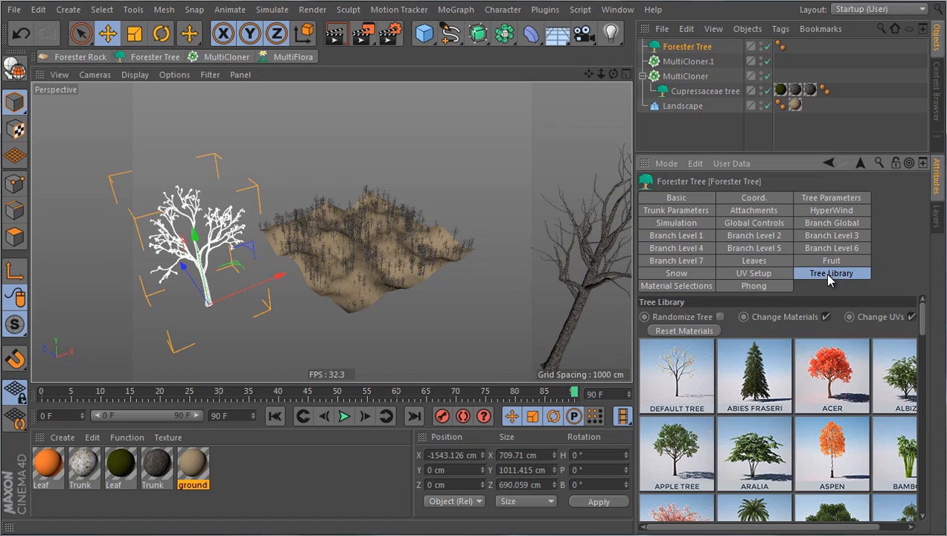
left_click(797, 438)
scroll(179, 170, "up", 2)
left_click(308, 170)
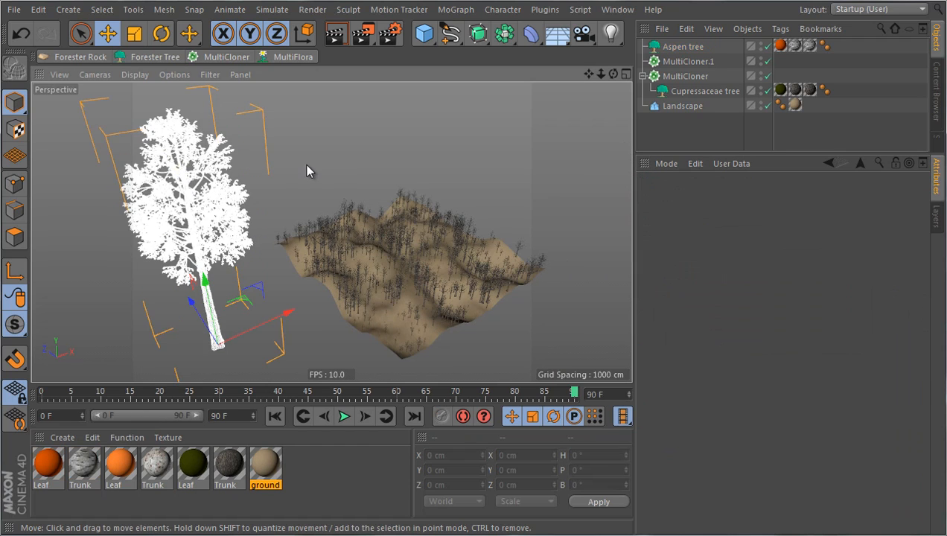
Set the Aspen tree's Branch Level 1 Insertion Count to 15
left_click(238, 199)
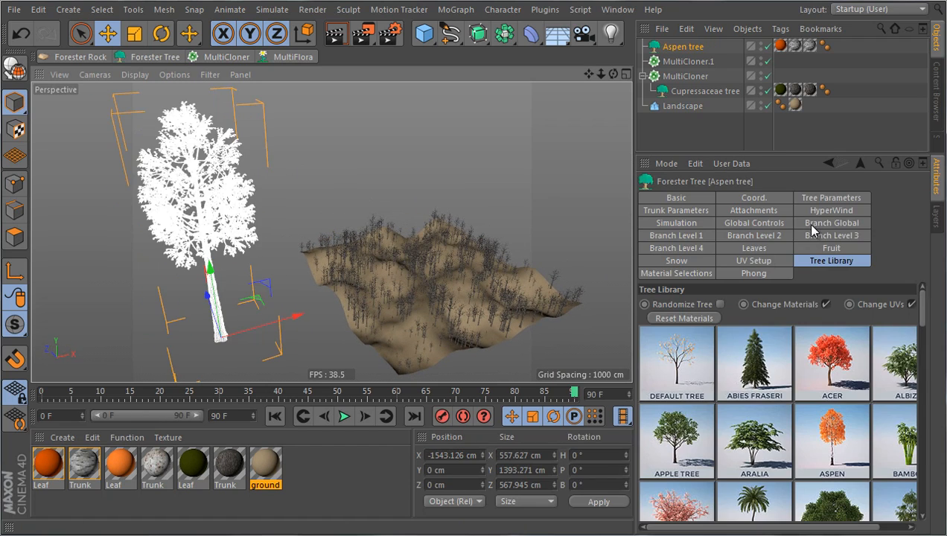
left_click(818, 198)
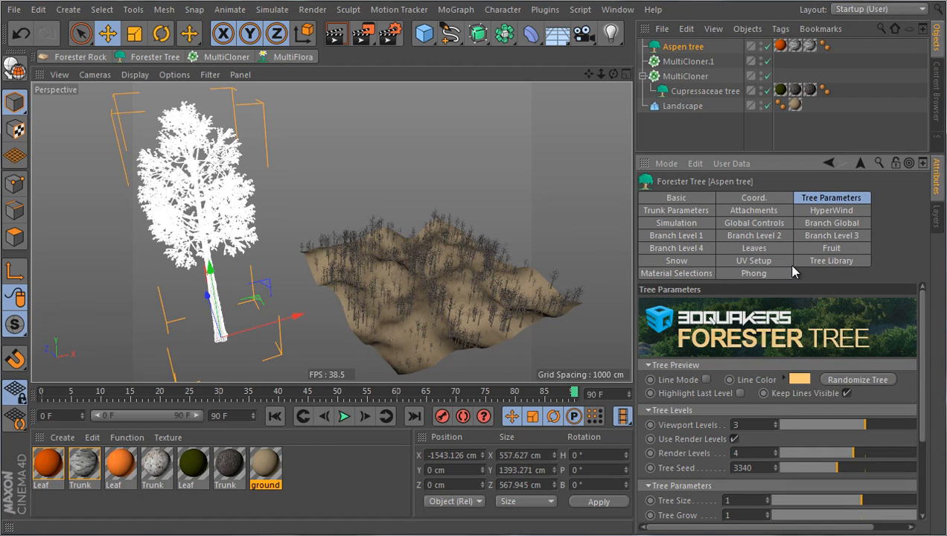
left_click(696, 235)
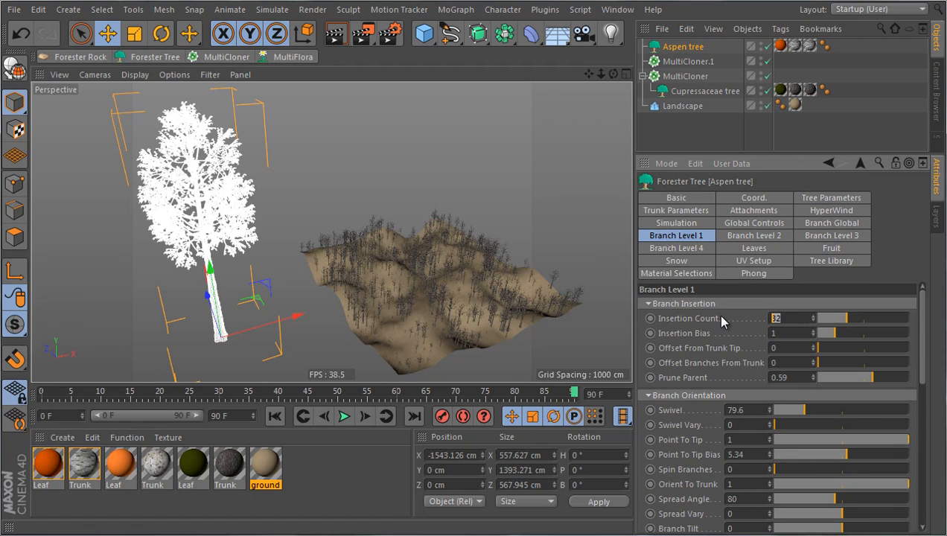
type("15")
key("Return")
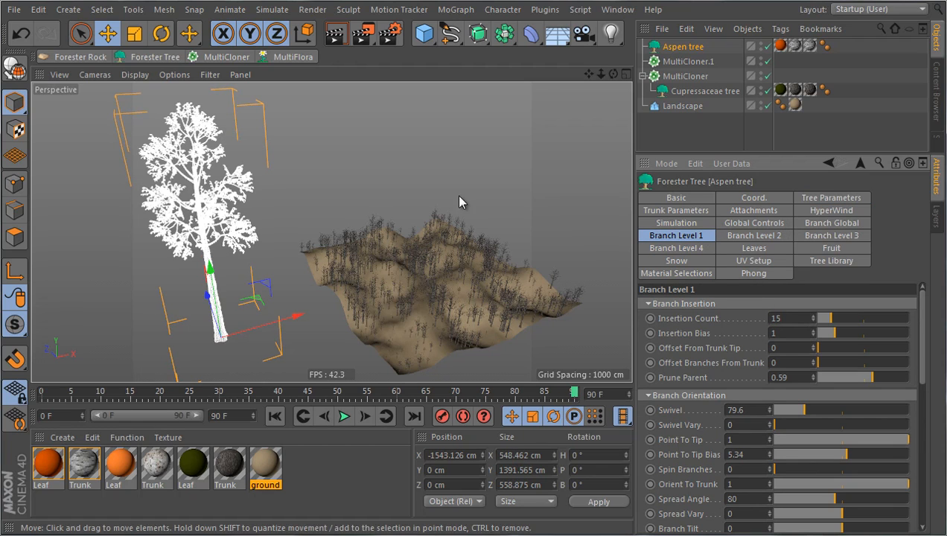
left_click(399, 184)
Make the Aspen tree a child of the new MultiCloner
scroll(210, 233, "up", 3)
scroll(191, 235, "down", 6)
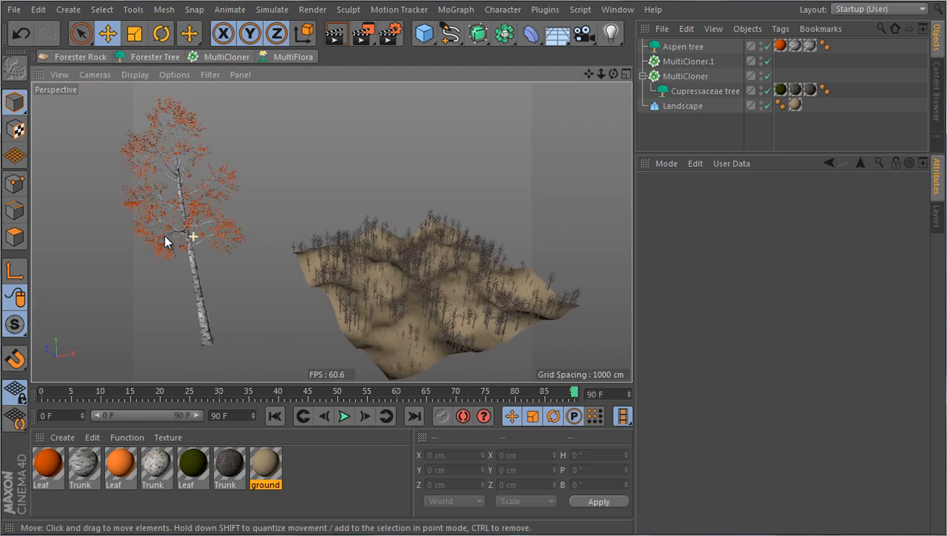
right_click_drag(439, 323, 407, 324, "alt")
scroll(404, 309, "down", 2)
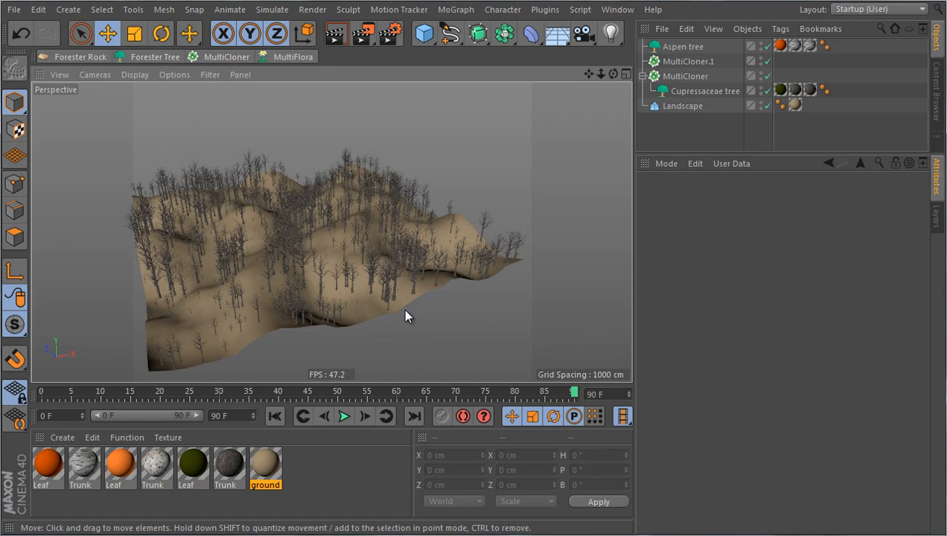
left_click_drag(680, 48, 689, 62)
Assign Landscape as the distribution geometry of MultiCloner.1 and turn off Display Points
left_click(686, 47)
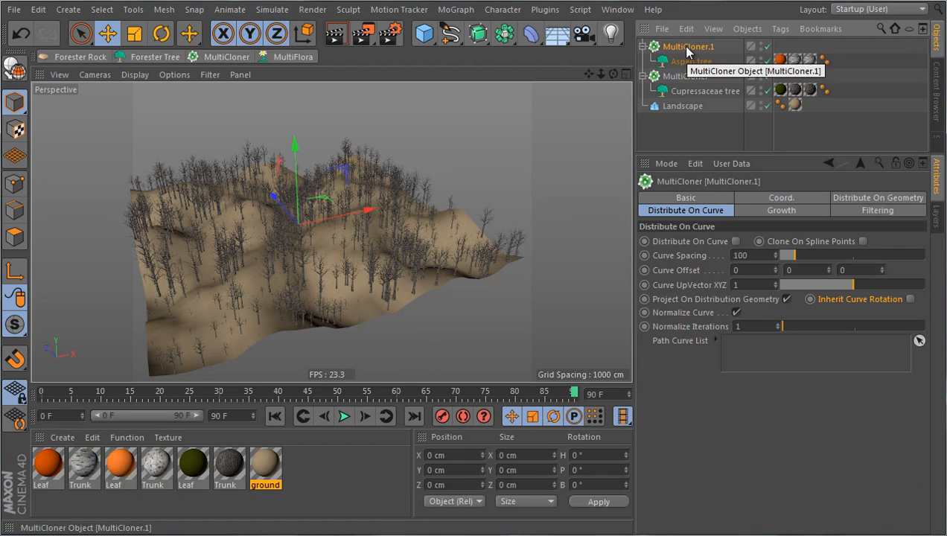
left_click(878, 198)
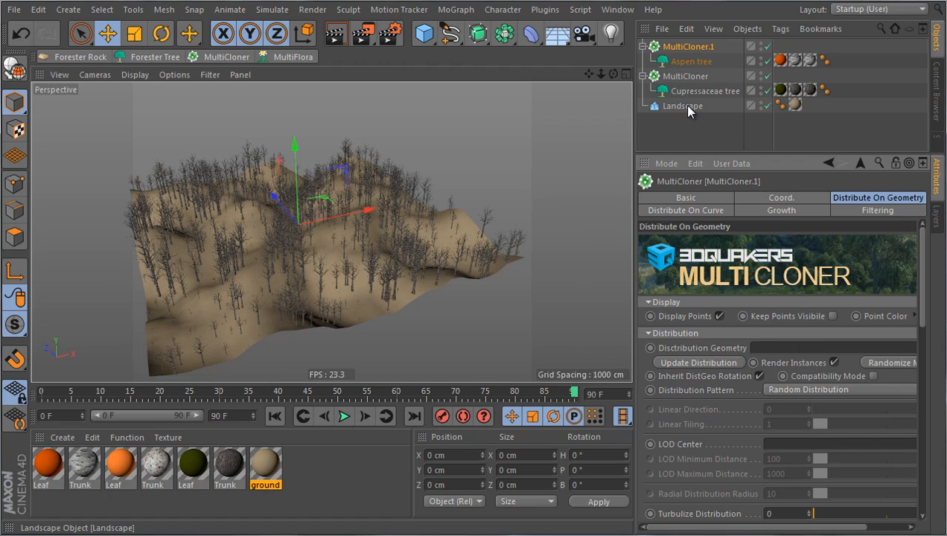
left_click_drag(682, 105, 796, 348)
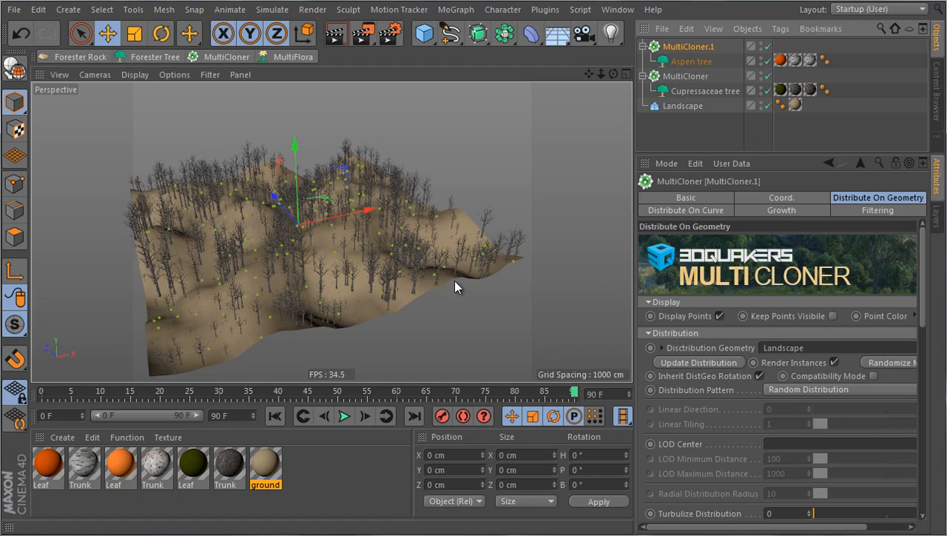
scroll(401, 309, "up", 2)
scroll(401, 308, "down", 2)
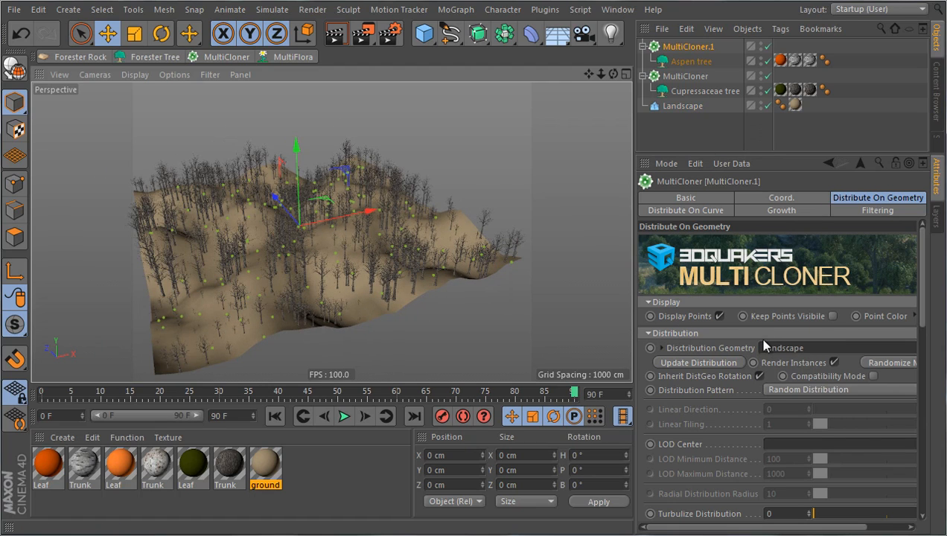
left_click(719, 316)
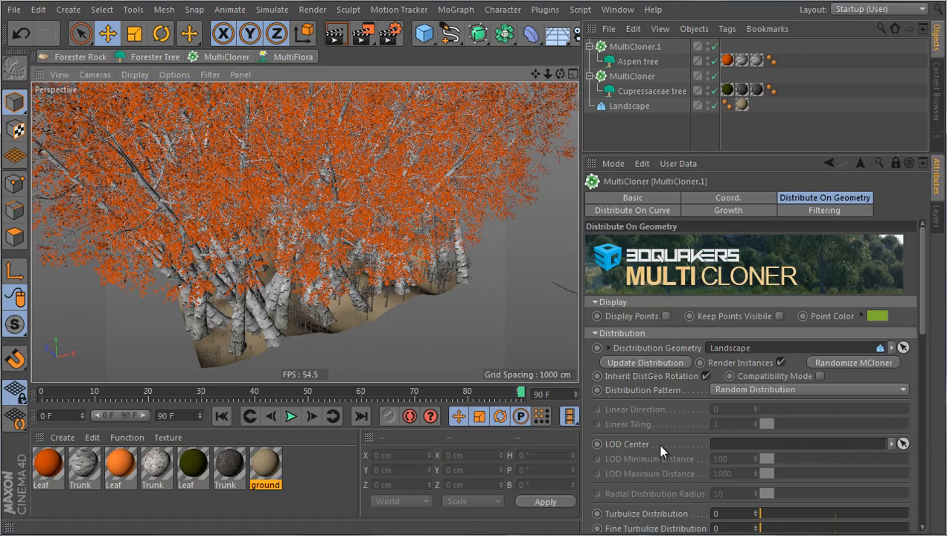
Set the aspen cloner's Clone Size to 0.33 and Verticalize to 1 so the clones shrink and stand upright
scroll(661, 450, "down", 6)
left_click_drag(820, 447, 744, 450)
scroll(709, 404, "down", 5)
left_click_drag(720, 396, 937, 401)
scroll(429, 312, "up", 5)
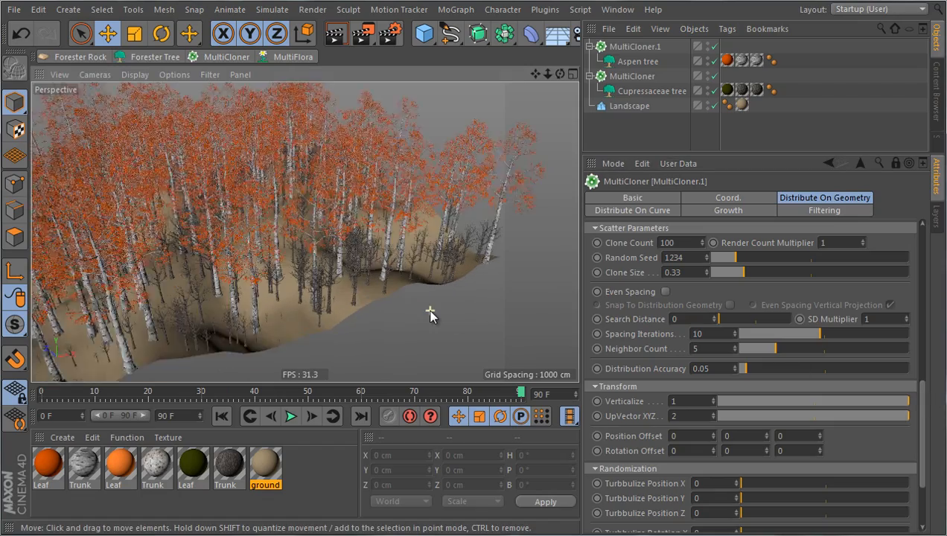
Draw a nearly closed freehand spline loop over the landscape in the Top view, about 973 by 1176 cm, and return to model mode
left_click_drag(401, 281, 393, 318, "alt")
middle_click(407, 302)
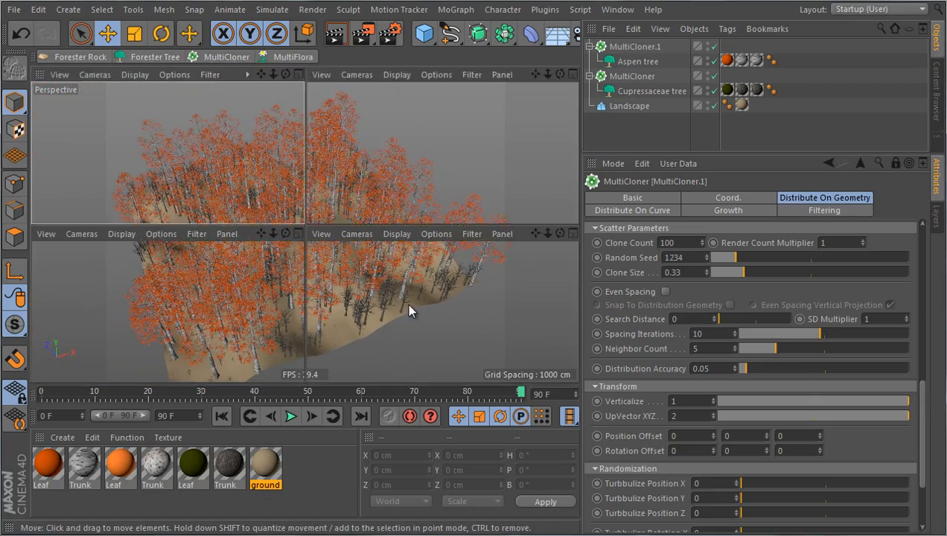
middle_click(415, 165)
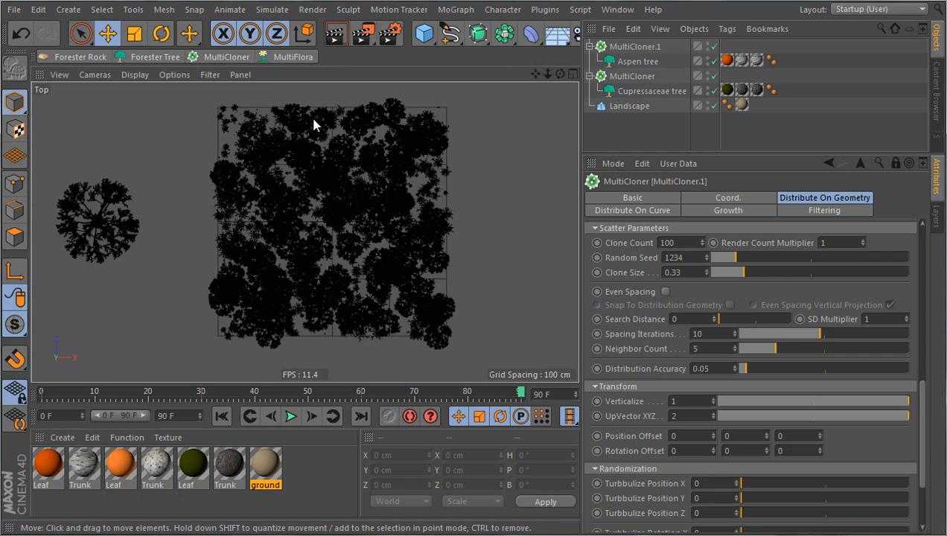
left_click(449, 33)
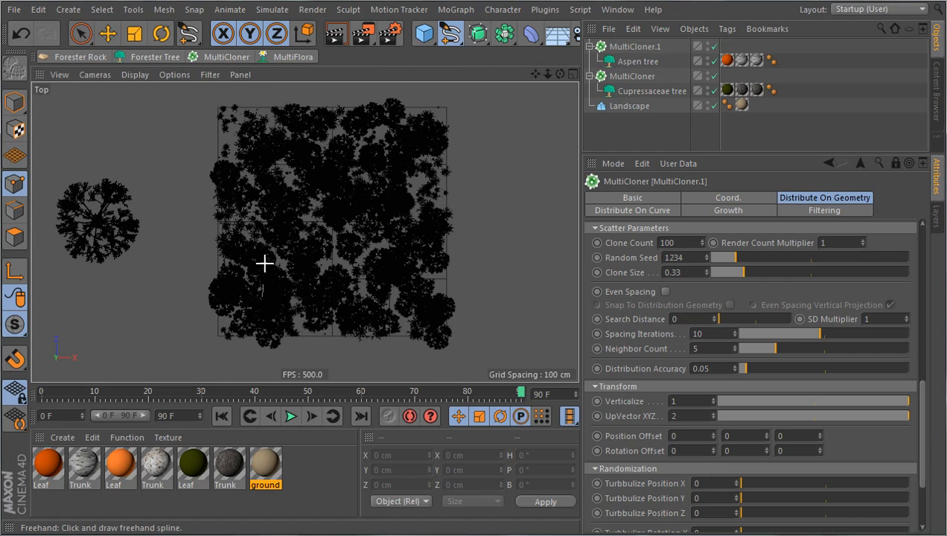
mouse_move(264, 263)
left_mouse_down()
mouse_move(264, 157)
mouse_move(383, 136)
mouse_move(403, 227)
mouse_move(361, 307)
mouse_move(268, 308)
left_mouse_up()
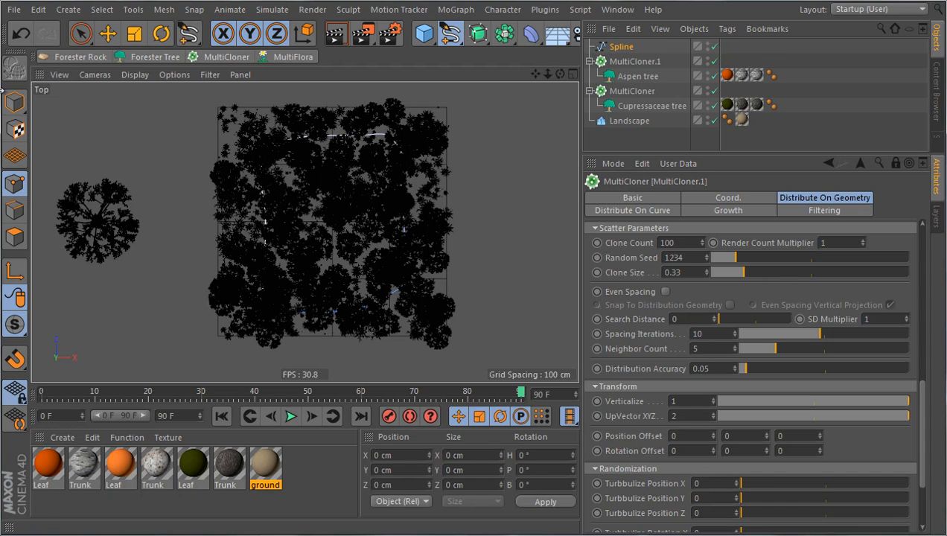
left_click(15, 102)
Raise the spline in the Front view to a height of about 1386 cm above the terrain
middle_click(340, 276)
middle_click(414, 320)
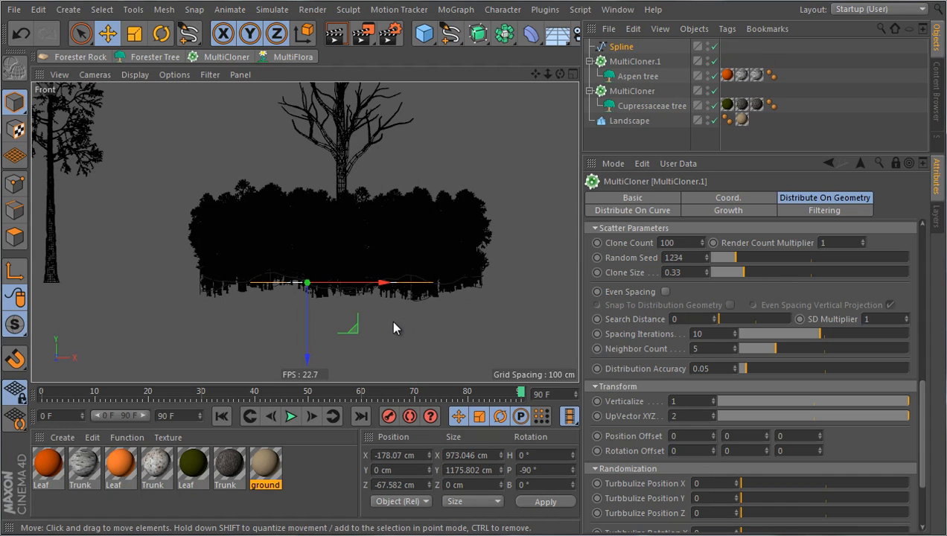
scroll(394, 328, "down", 3)
left_click_drag(356, 341, 338, 229)
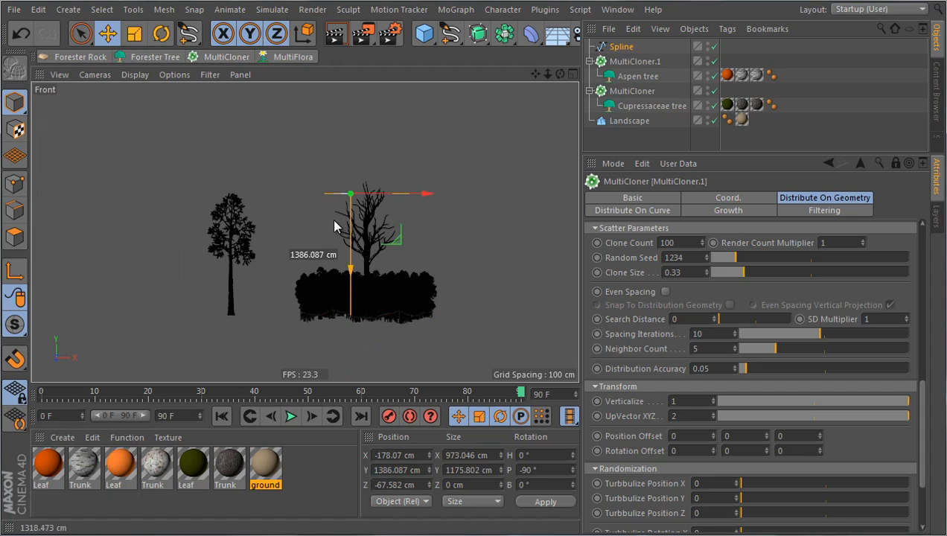
Move the source Cupressaceae tree along X to about -1521 cm, clear of the landscape, and return to the Perspective view
left_click(384, 221)
left_click_drag(426, 315, 293, 316)
middle_click(275, 322)
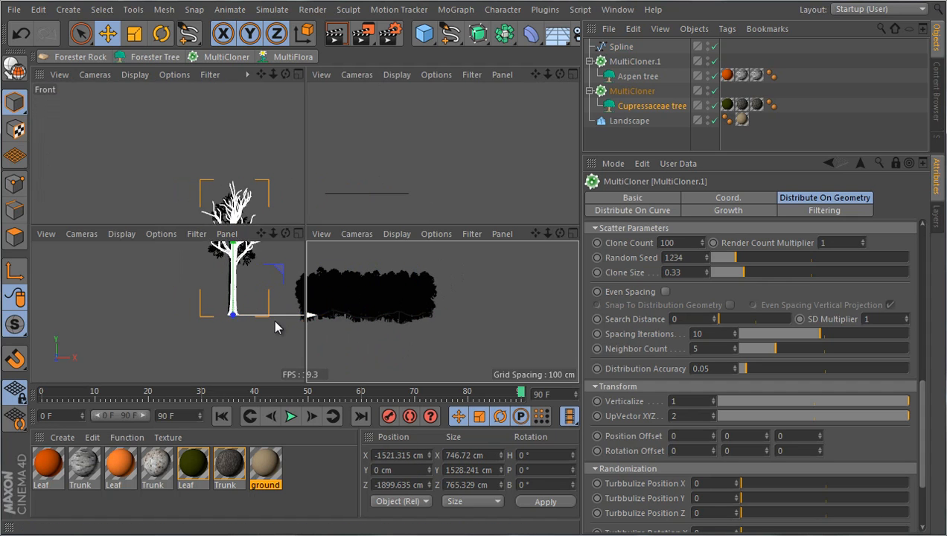
left_click(188, 157)
middle_click(188, 157)
Disable the Cupressaceae tree and its MultiCloner
scroll(297, 213, "down", 6)
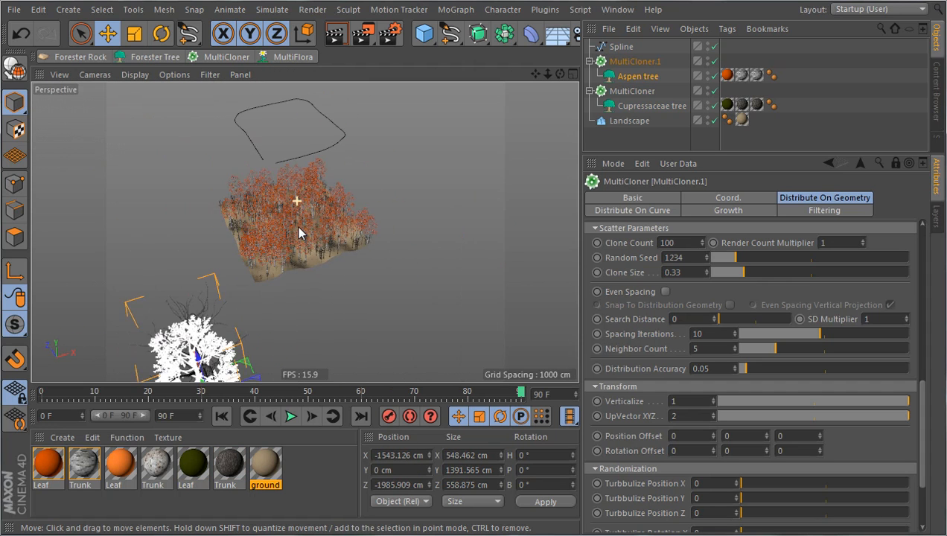
scroll(292, 130, "up", 3)
mouse_move(370, 224)
left_mouse_down("alt")
mouse_move(339, 201)
mouse_move(355, 219)
left_mouse_up("alt")
scroll(354, 219, "up", 3)
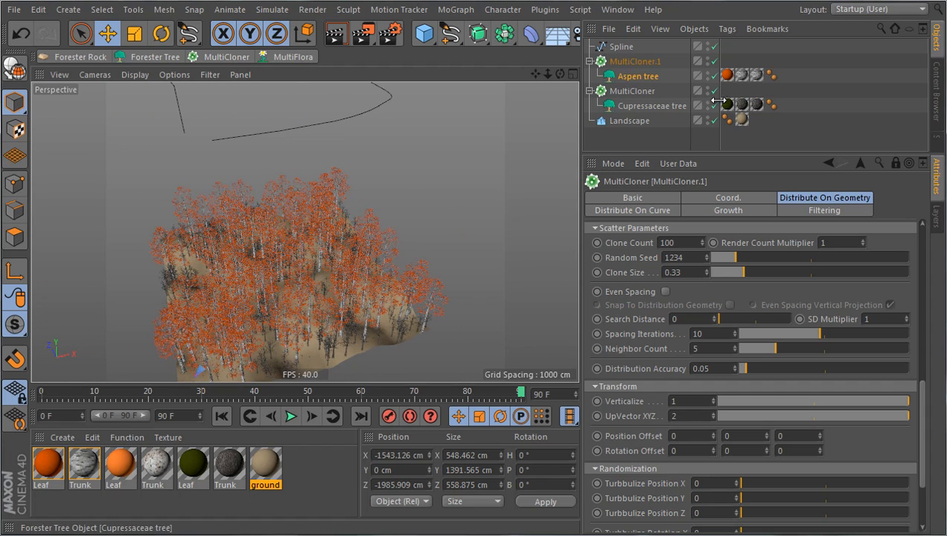
left_click_drag(714, 105, 715, 91)
left_click_drag(388, 248, 311, 276, "alt")
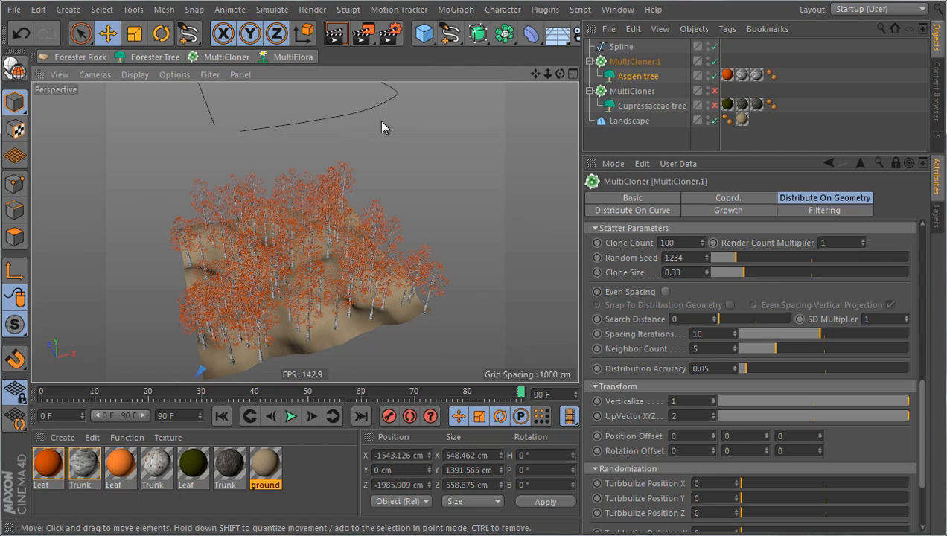
Enable Distribute On Curve for MultiCloner.1 and add the Spline to its Path Curve List
left_click(618, 211)
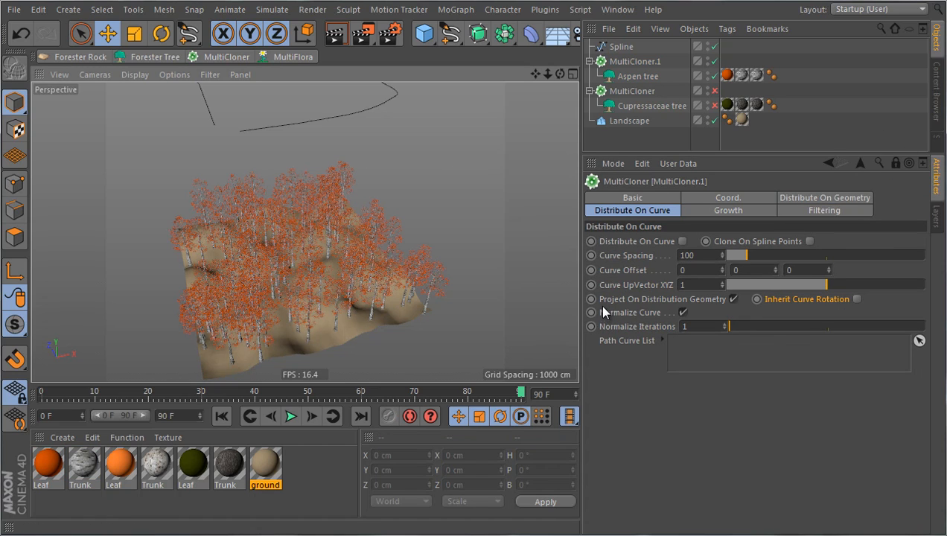
left_click(682, 241)
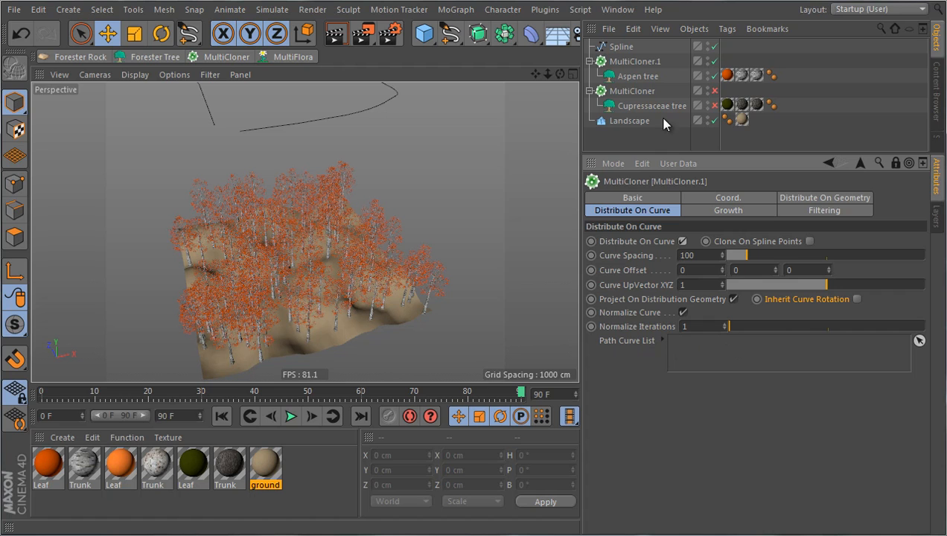
left_click_drag(622, 46, 733, 257)
left_click_drag(705, 355, 706, 357)
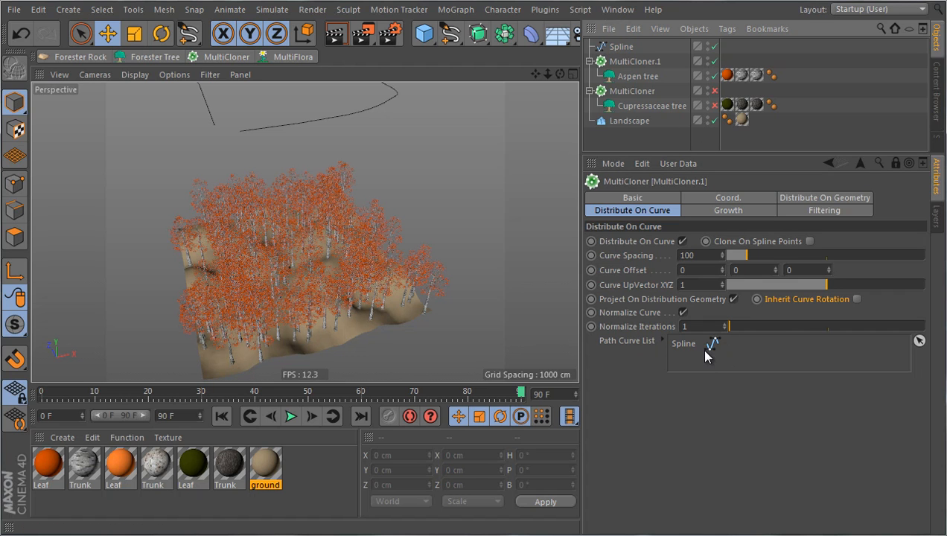
scroll(359, 285, "up", 2)
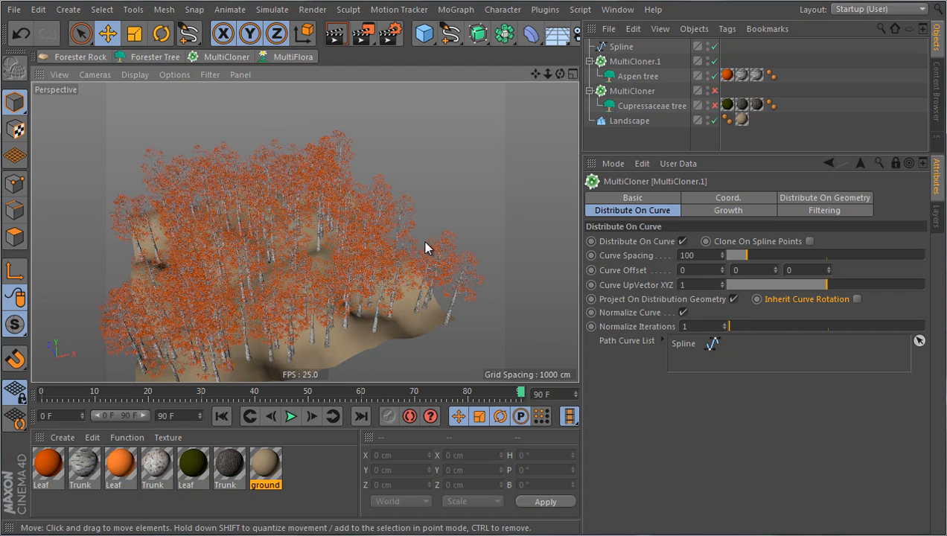
Turn off MultiCloner.1's scattering on the landscape geometry so aspens follow only the curve, and set Curve Spacing to about 42.59
left_click_drag(424, 240, 381, 262, "alt")
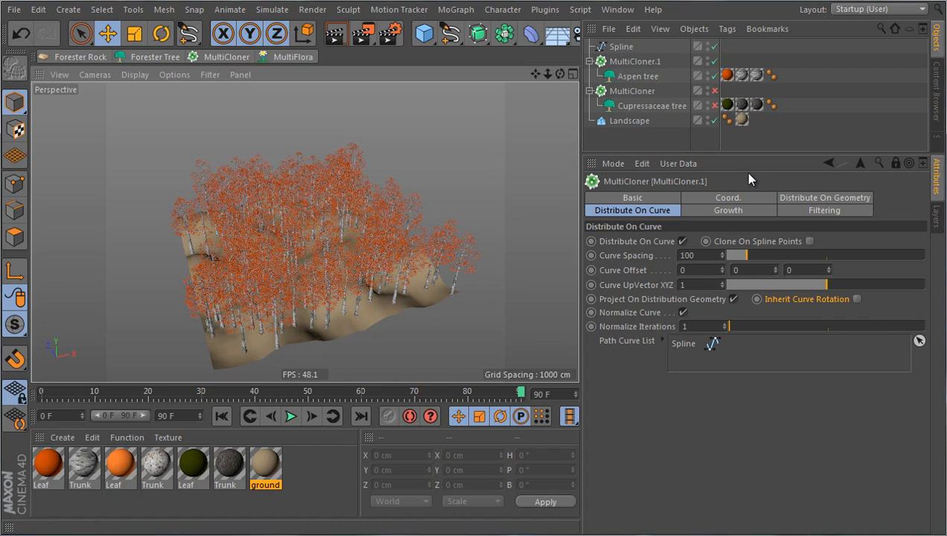
left_click(804, 198)
scroll(655, 419, "down", 10)
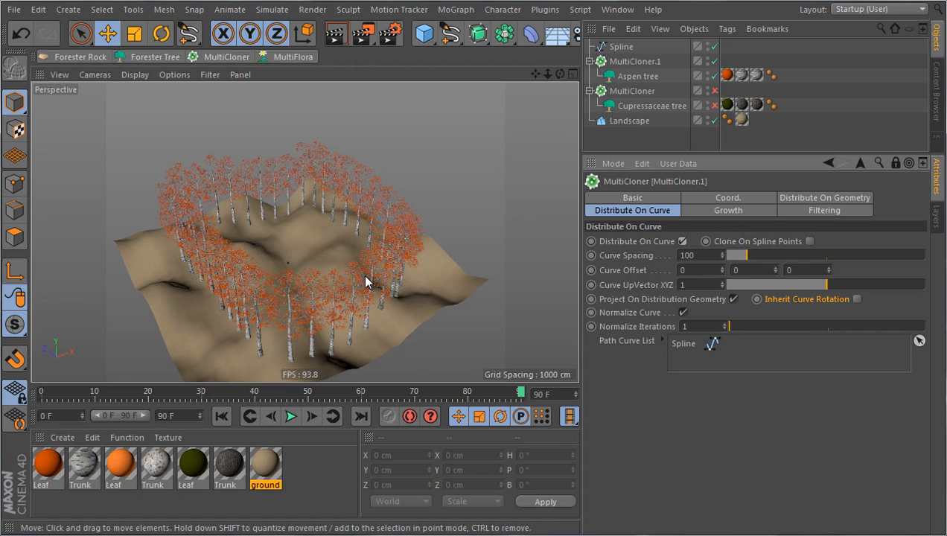
mouse_move(744, 254)
left_mouse_down()
mouse_move(883, 252)
mouse_move(735, 253)
left_mouse_up()
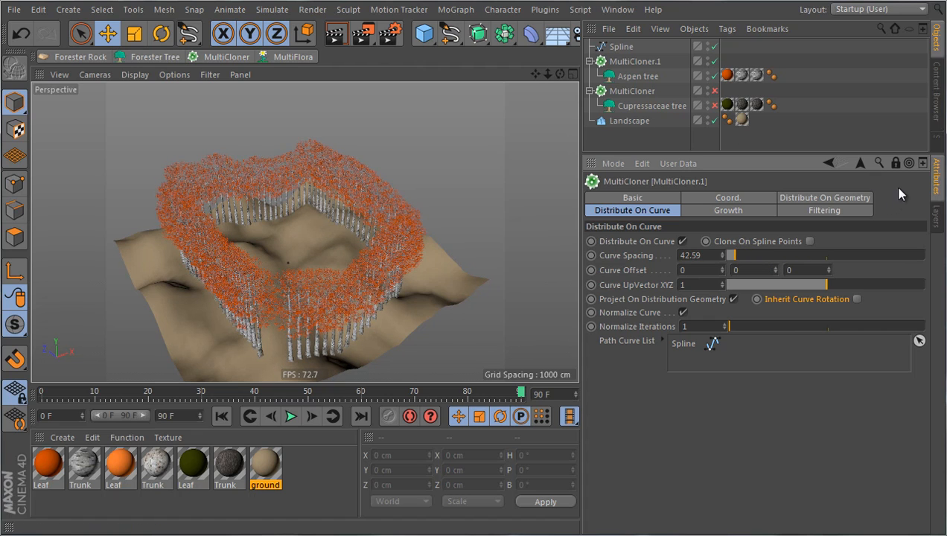
Unlock the attributes from MultiCloner.1 and enable Close Spline for the Spline object
left_click(895, 163)
left_click(620, 47)
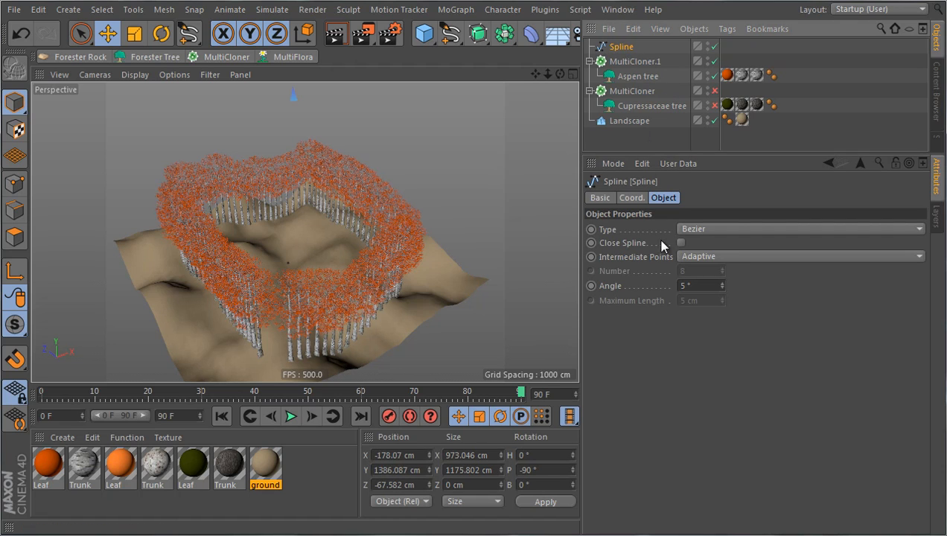
left_click(681, 242)
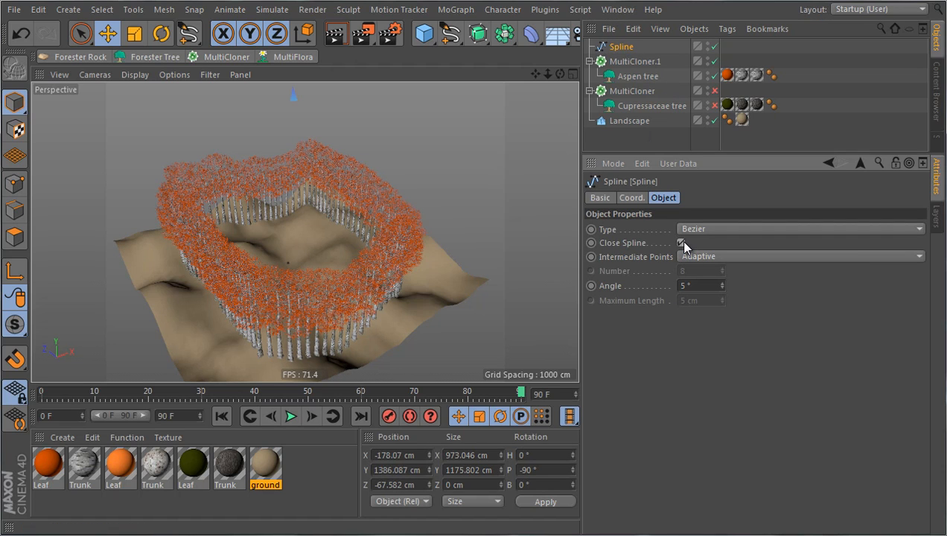
Lock the attributes on MultiCloner.1 and disable Project On Distribution Geometry
left_click(652, 62)
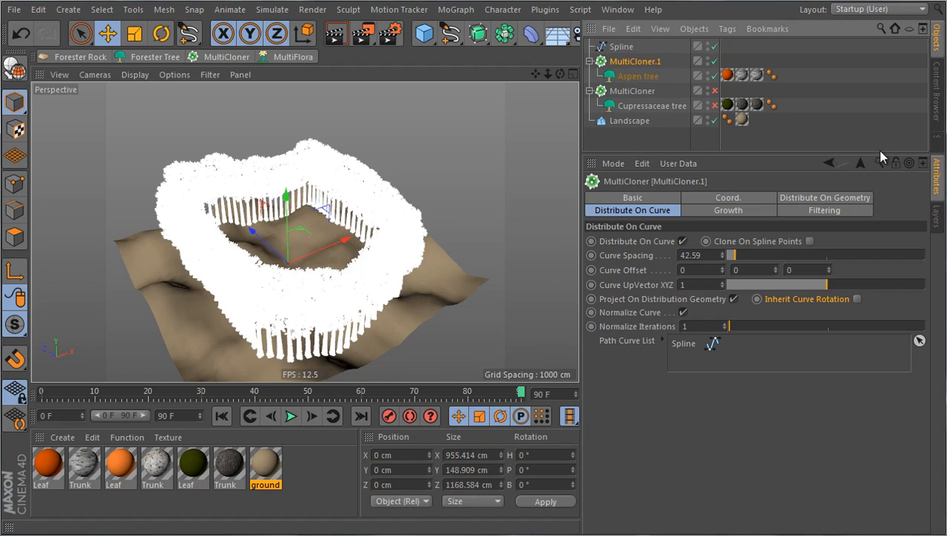
left_click(446, 131)
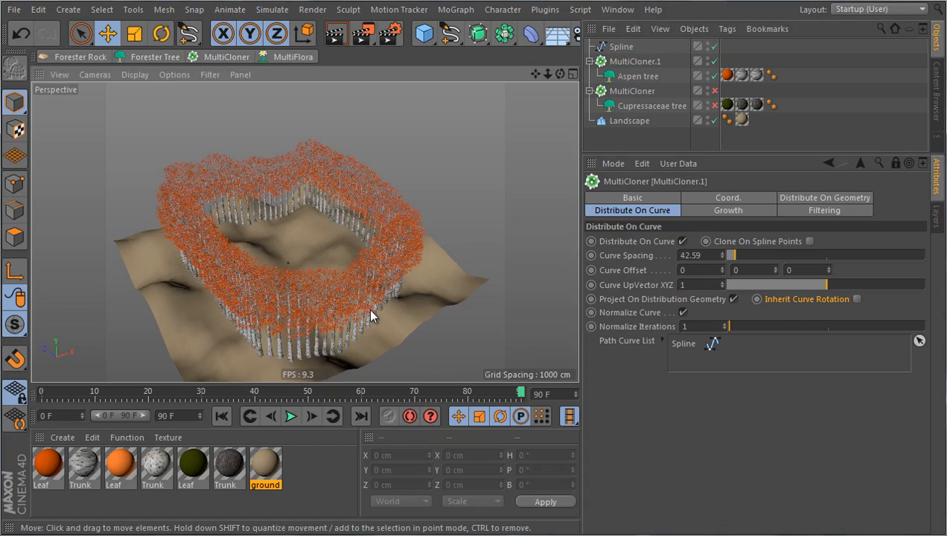
scroll(368, 307, "up", 3)
left_click_drag(395, 305, 355, 232, "alt")
left_click_drag(336, 147, 343, 183, "alt")
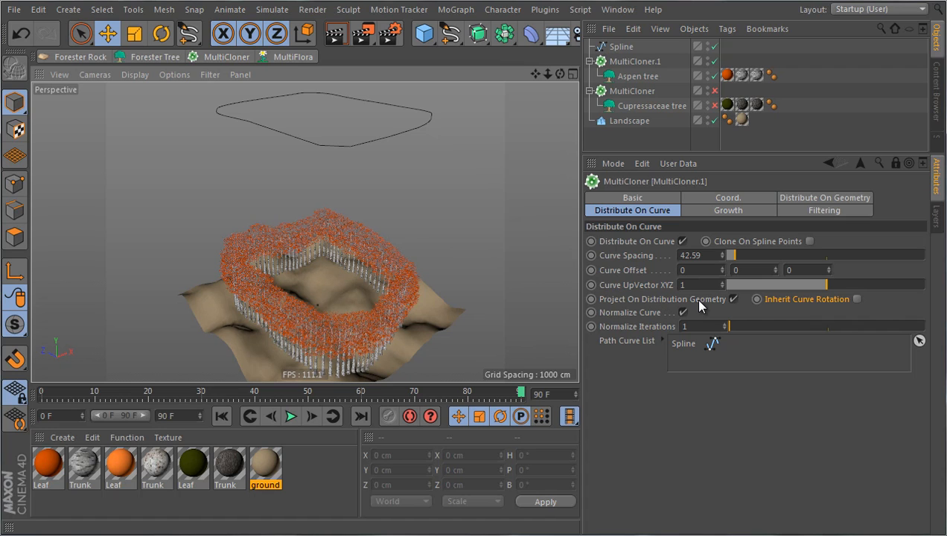
left_click(733, 298)
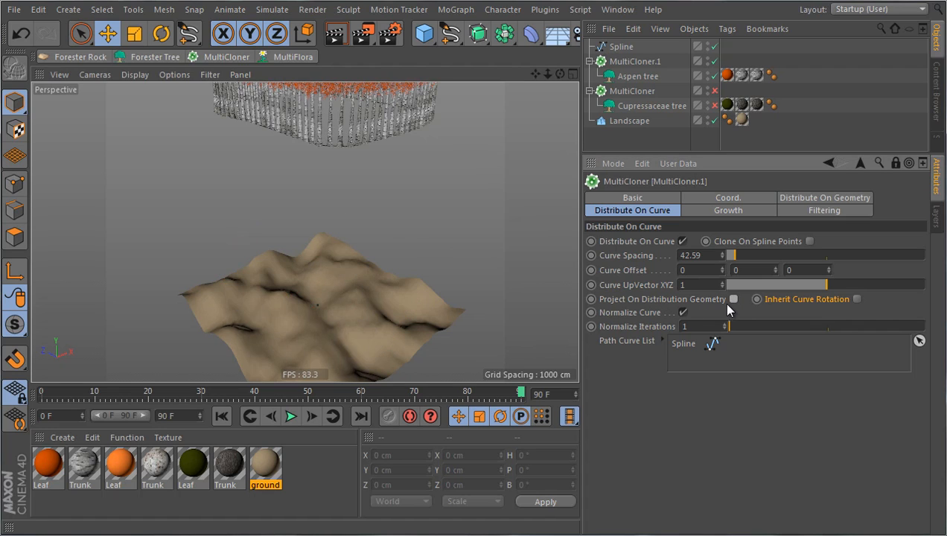
Select one point of the Spline in point mode and raise it to about -545 cm in Z
scroll(407, 276, "down", 3)
left_click_drag(407, 149, 455, 146, "alt")
left_click(620, 47)
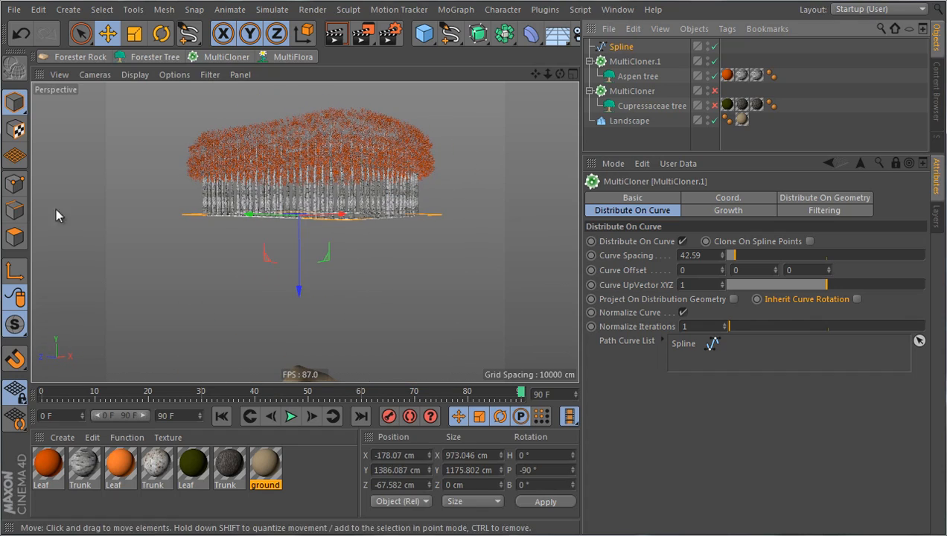
left_click(14, 182)
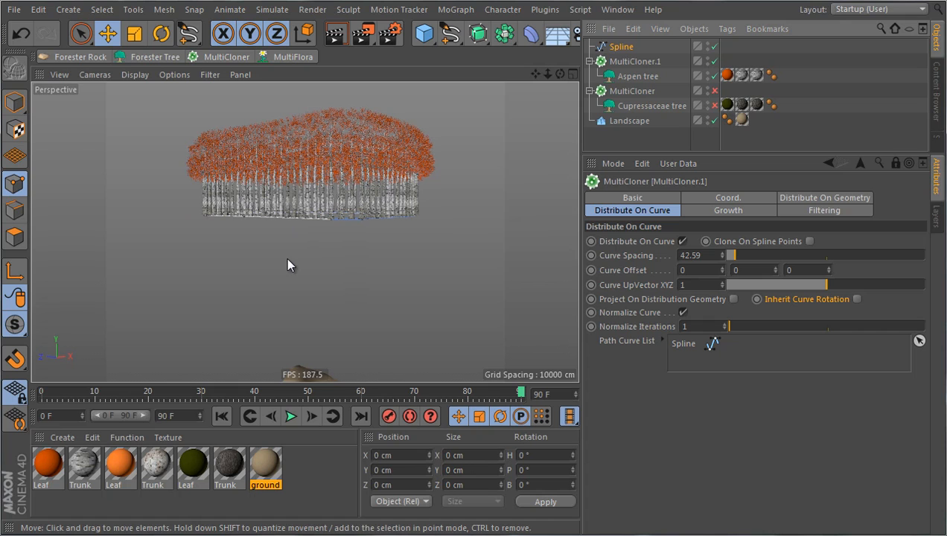
left_click(337, 215)
left_click_drag(331, 238, 342, 175)
scroll(312, 275, "down", 2)
left_click_drag(367, 217, 350, 194, "alt")
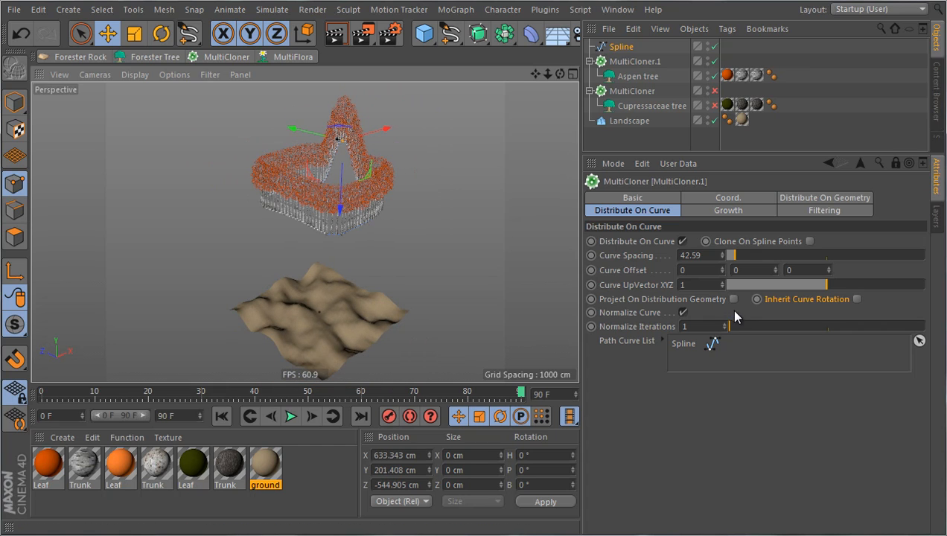
Re-enable Project On Distribution Geometry for MultiCloner.1
left_click(733, 299)
scroll(339, 330, "up", 3)
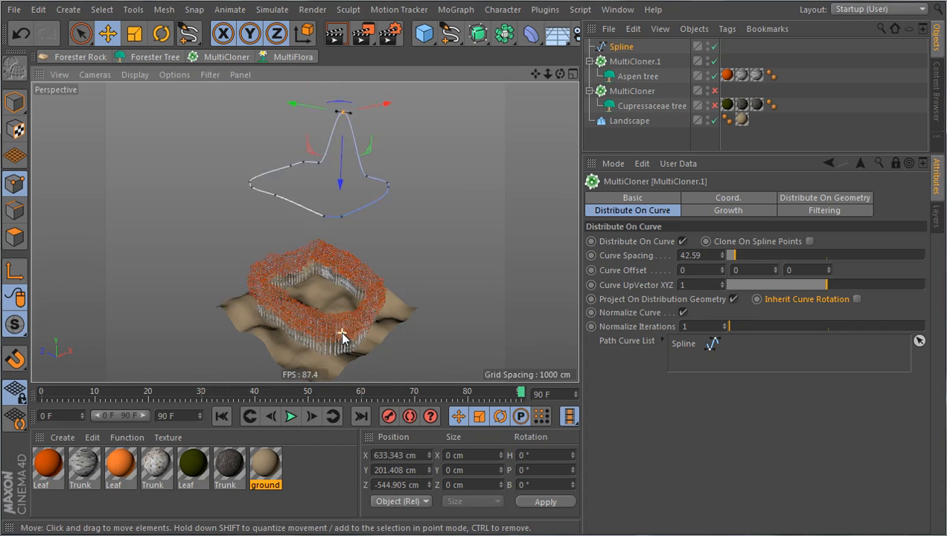
scroll(343, 333, "up", 3)
scroll(359, 212, "down", 3)
scroll(337, 293, "up", 3)
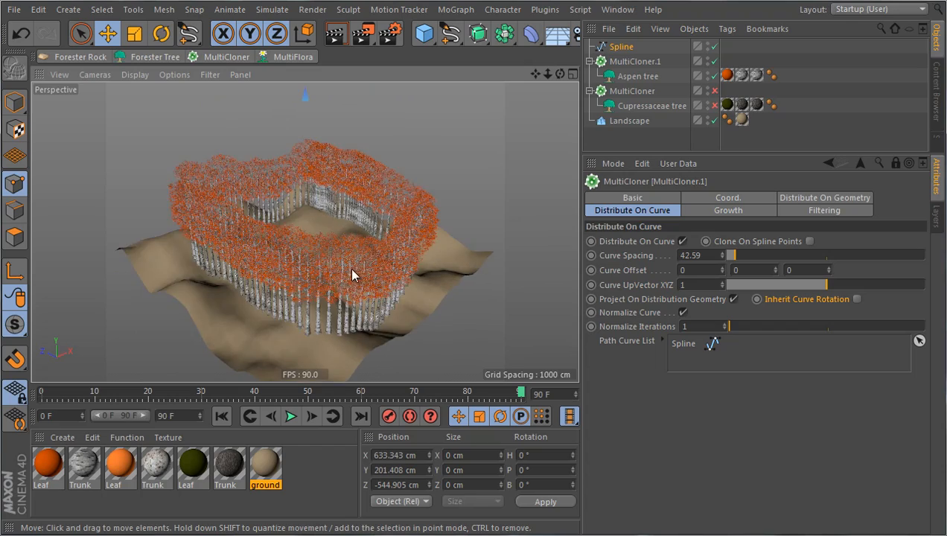
Reshape the spline's outline by moving another of its points to about X -443 cm, Y 143 cm
left_click_drag(352, 269, 405, 379, "alt")
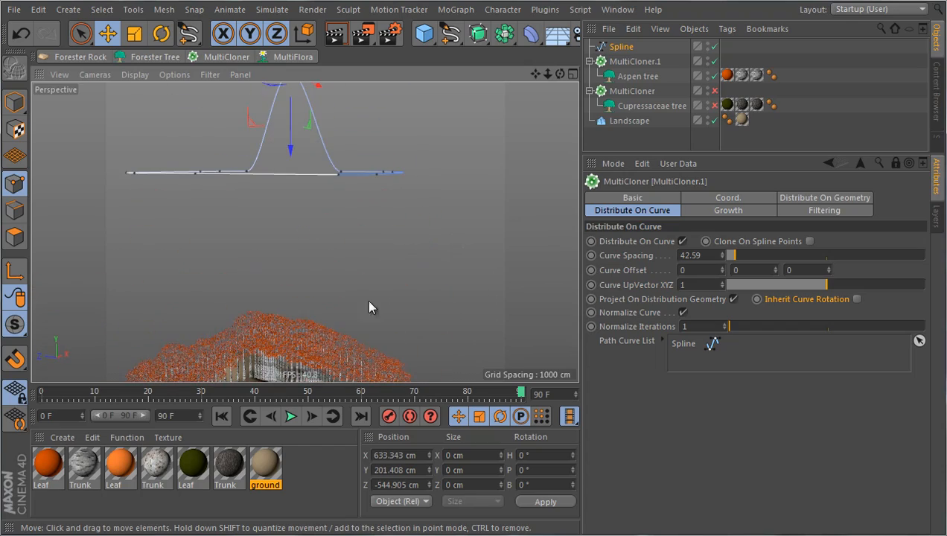
left_click_drag(315, 247, 302, 375, "alt")
left_click_drag(302, 350, 360, 277, "alt")
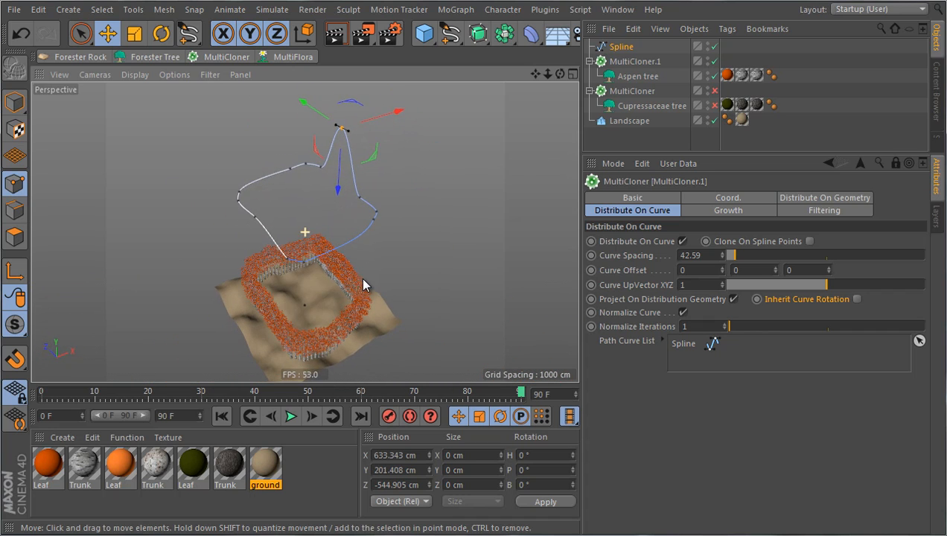
left_click(255, 216)
left_click_drag(287, 208, 255, 195)
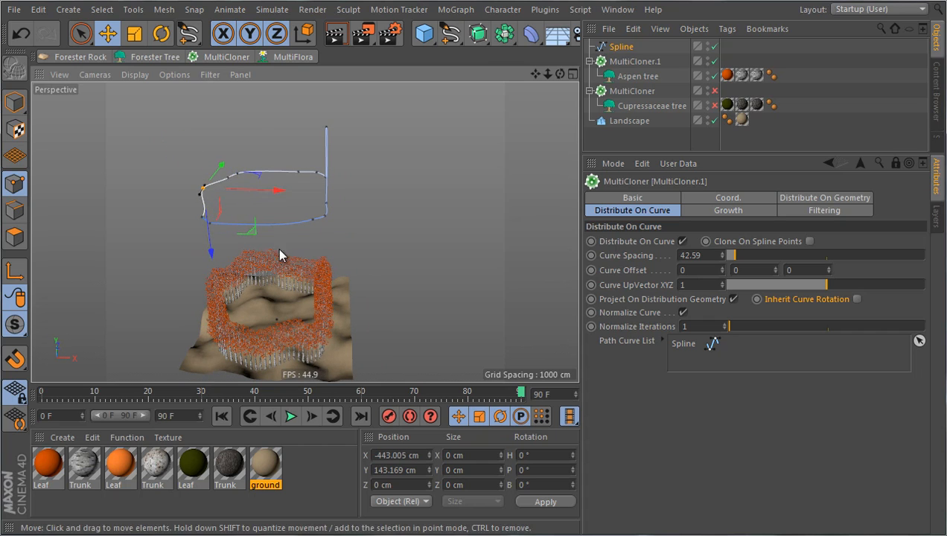
Set MultiCloner.1's Curve Spacing to about 179.63
middle_click(278, 248)
middle_click(226, 170)
left_click_drag(316, 262, 413, 254, "alt")
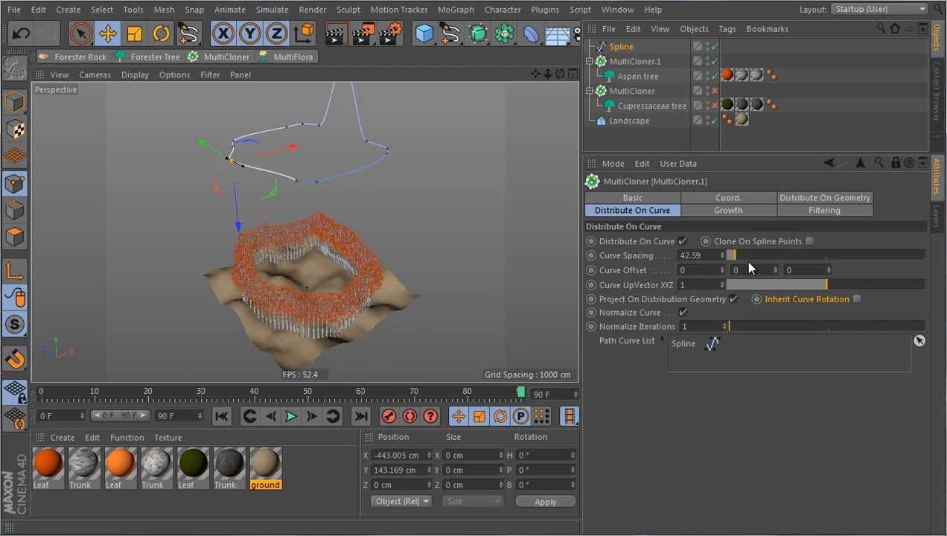
left_click_drag(730, 255, 763, 255)
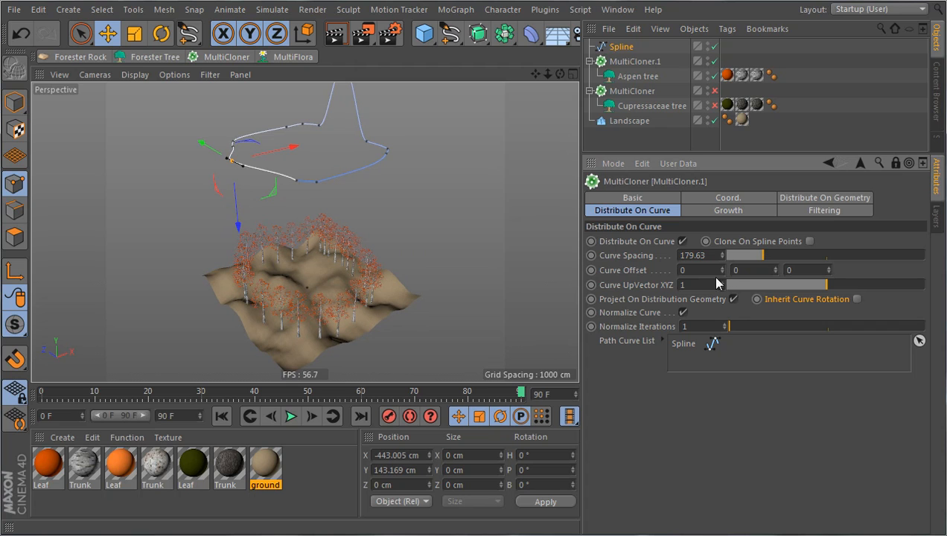
Disable Project On Distribution Geometry and lower the raised spline point to about -44.9 cm in Z
left_click(733, 299)
left_click_drag(417, 297, 344, 255, "alt")
left_click(340, 176)
scroll(339, 259, "up", 6)
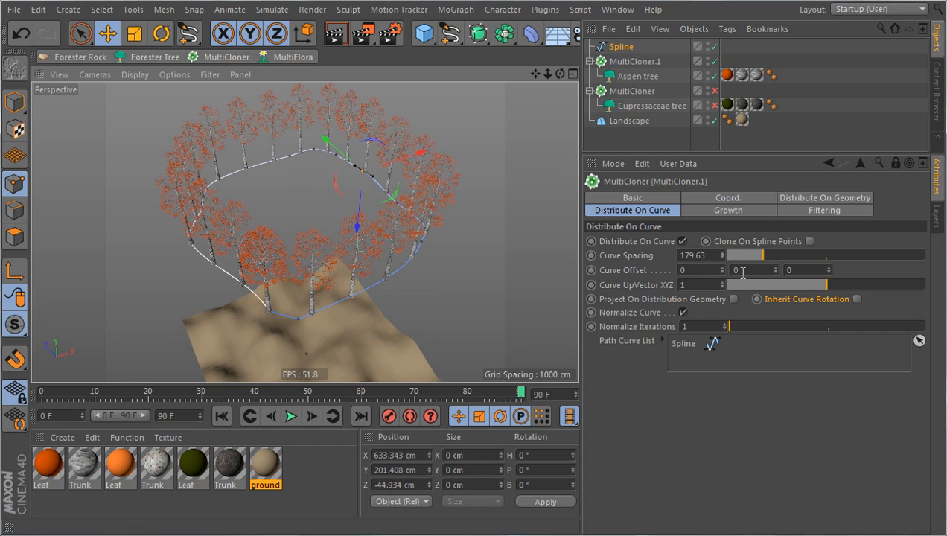
Set the first Curve Offset value to about 676.5 and switch from point editing to whole-object mode
left_click_drag(721, 268, 714, 293)
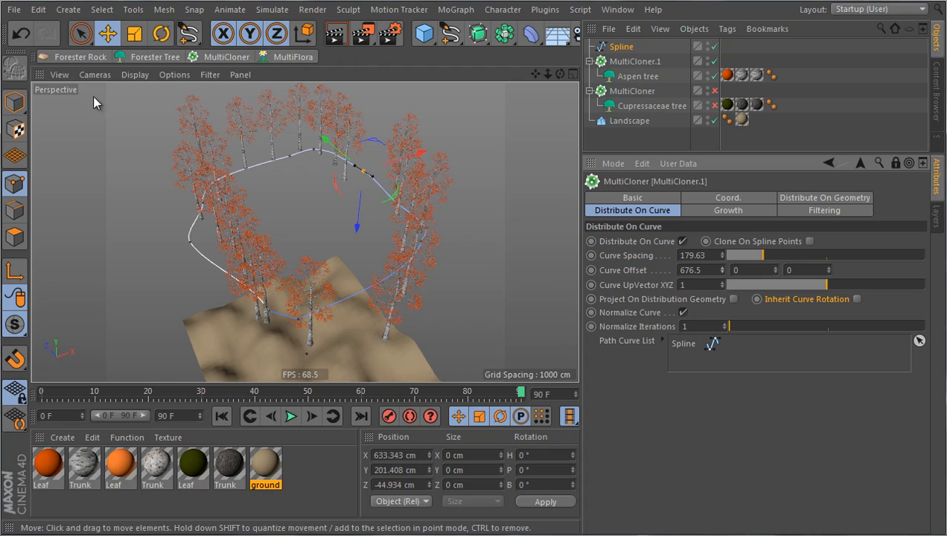
left_click(15, 102)
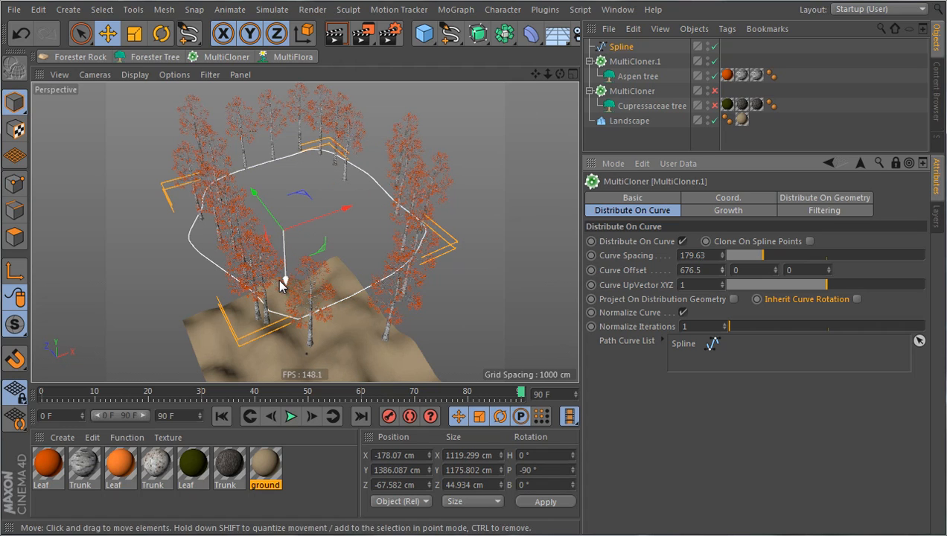
left_click_drag(280, 280, 323, 284)
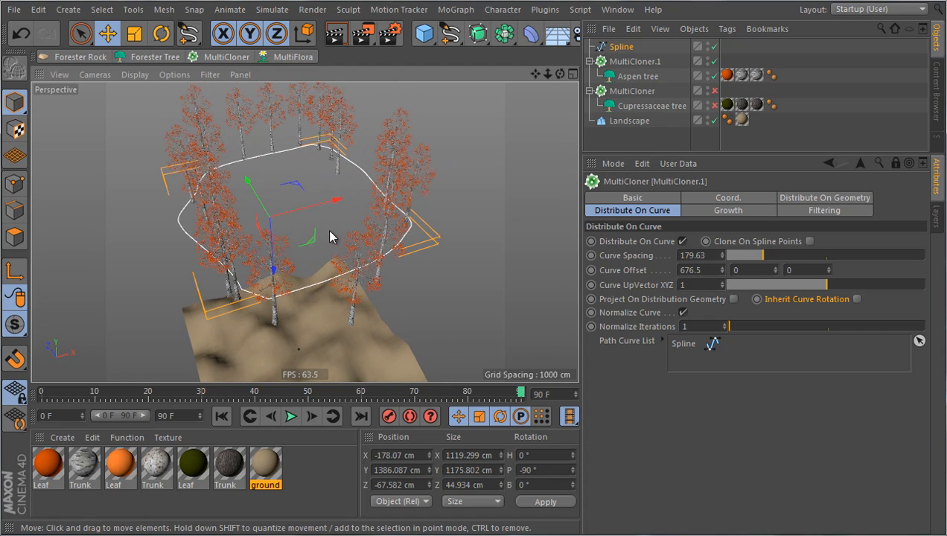
Reset the first Curve Offset value to 0, try an offset of about 456.5, and undo it
double_click(706, 270)
type("0")
key("Return")
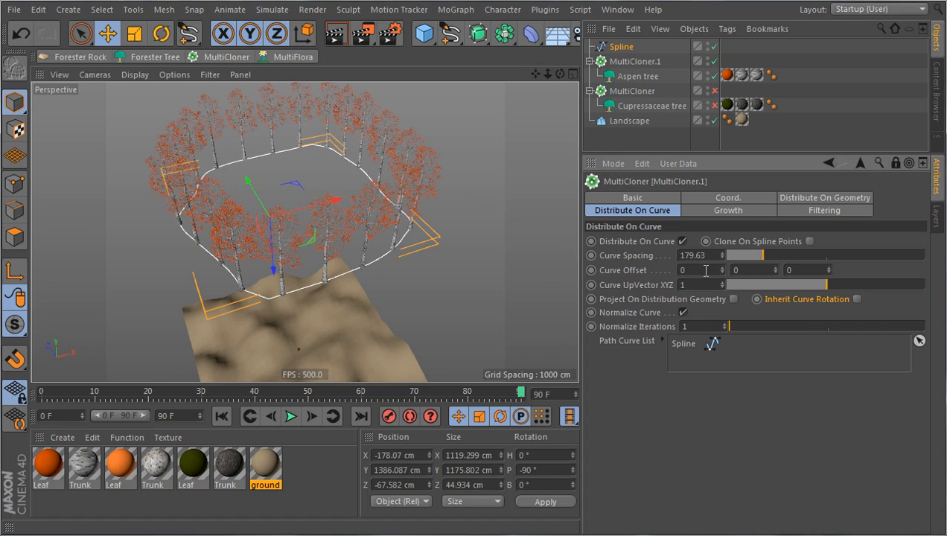
mouse_move(724, 268)
left_mouse_down()
mouse_move(733, 4)
mouse_move(752, 99)
mouse_move(716, 275)
left_mouse_up()
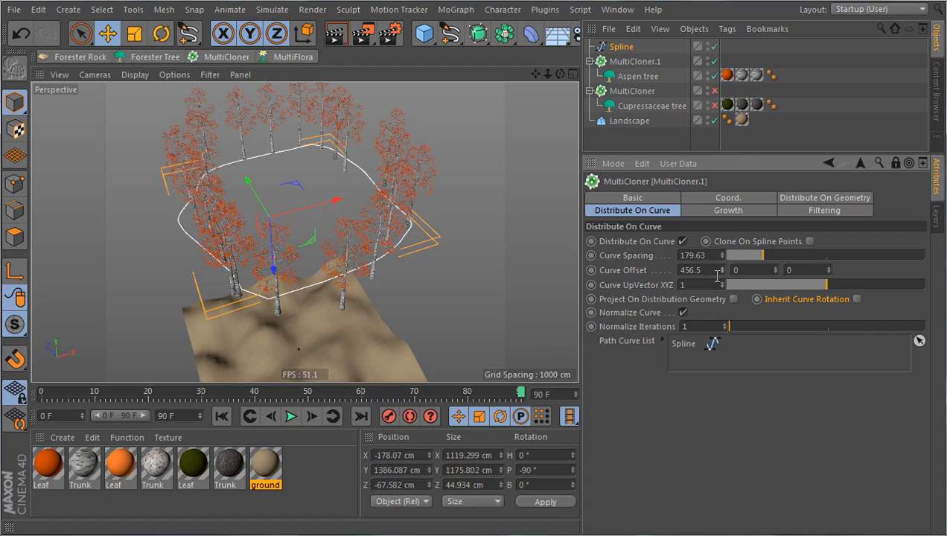
key("ctrl+z")
Try a second Curve Offset value of about 531.1 and undo it
left_click_drag(775, 270, 778, 239)
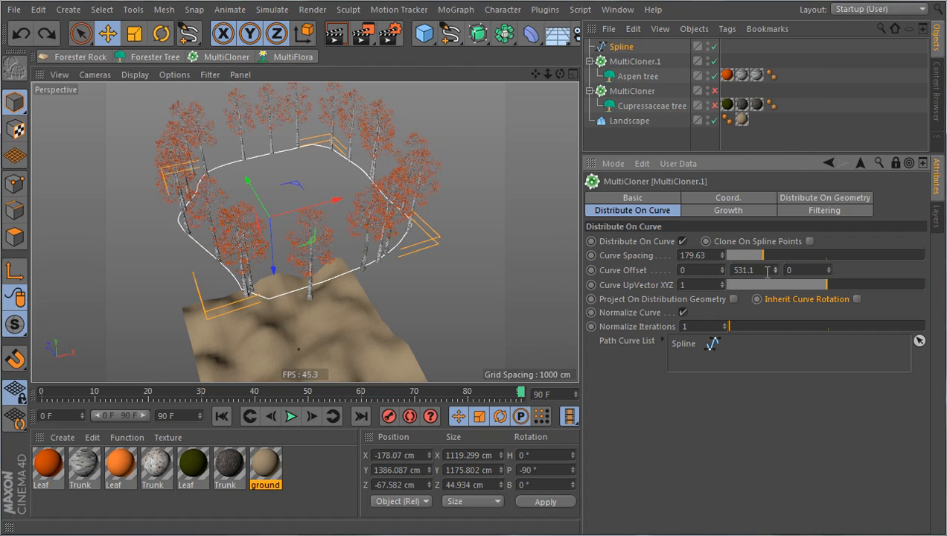
left_click_drag(489, 257, 476, 242, "alt")
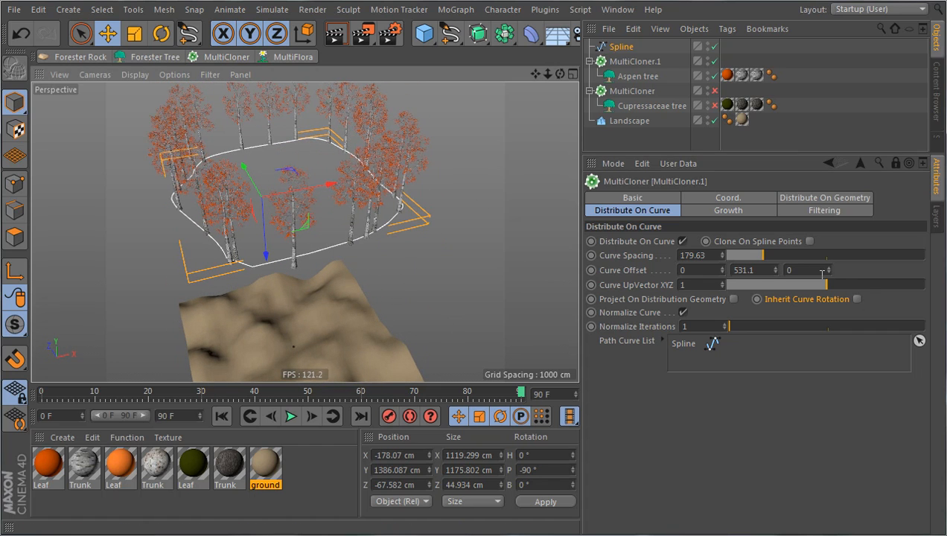
key("ctrl+z")
Try third Curve Offset values of about 450.6 and 566.5, and reset that value to 0
mouse_move(827, 272)
left_mouse_down()
mouse_move(839, 159)
mouse_move(829, 277)
left_mouse_up()
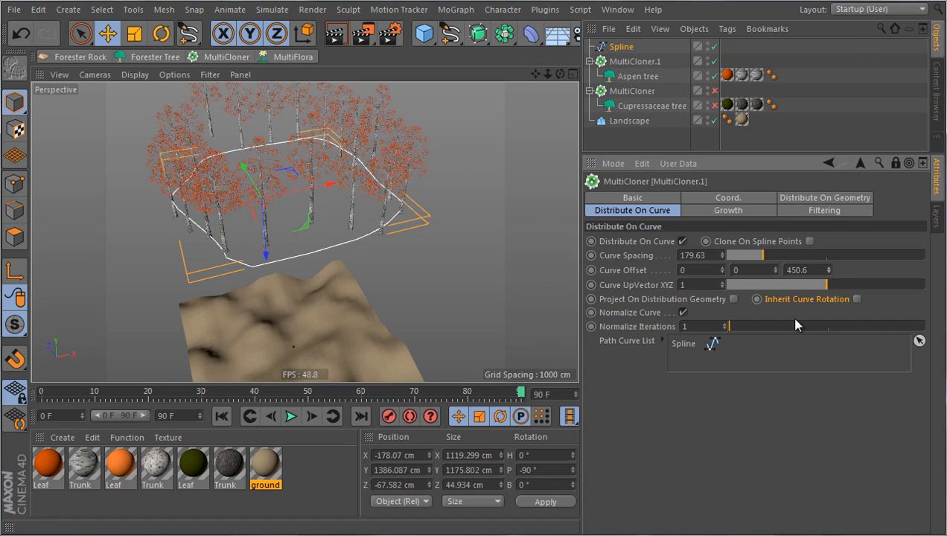
left_click_drag(443, 236, 450, 270, "alt")
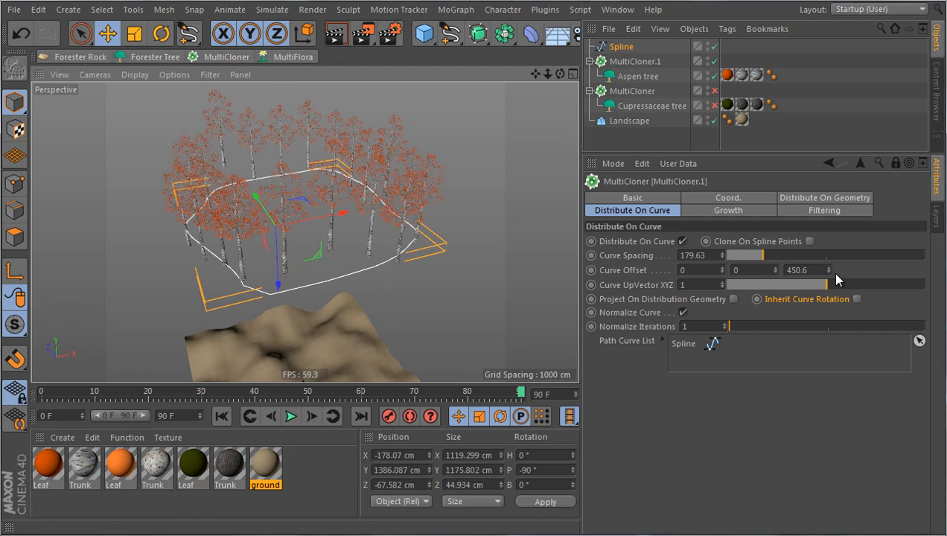
mouse_move(835, 269)
left_mouse_down()
mouse_move(834, 198)
mouse_move(865, 93)
mouse_move(827, 298)
mouse_move(829, 260)
left_mouse_up()
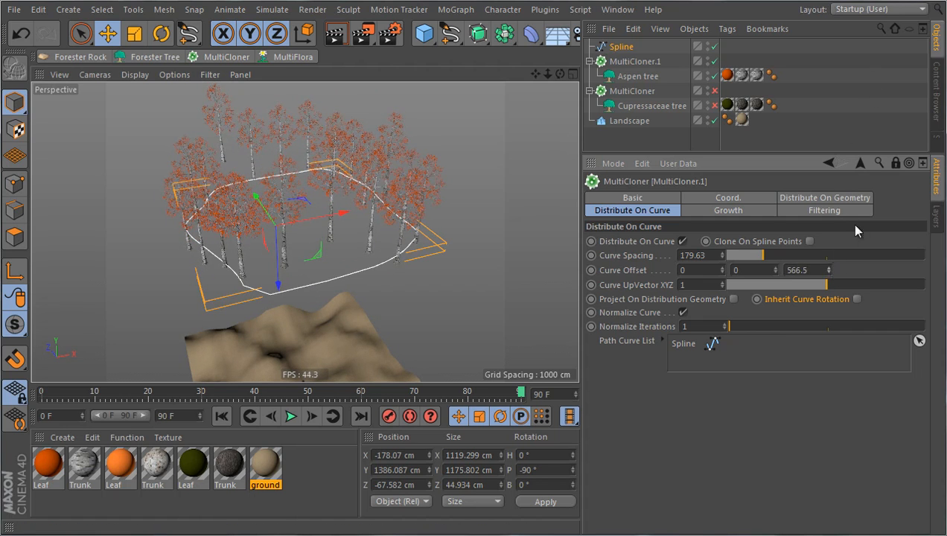
left_click(814, 270)
type("0")
key("Return")
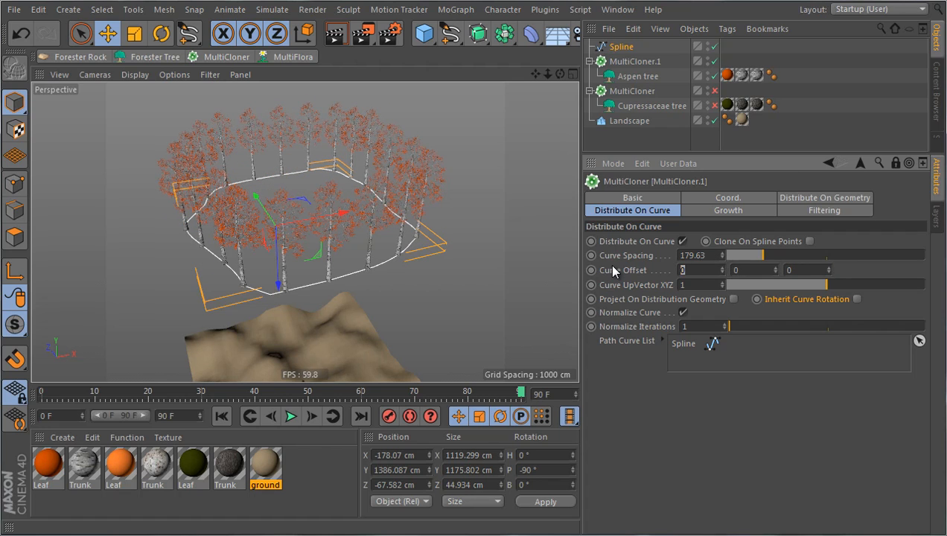
Set the first and second Curve Offset values of MultiCloner.1 to 200
type("200")
key("Tab")
type("200")
key("Return")
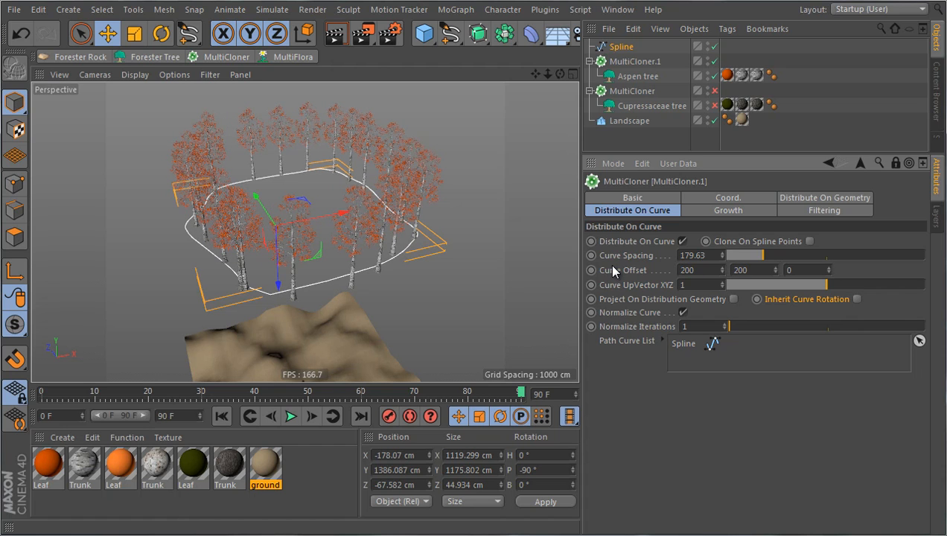
Set the first and second Curve Offset values of MultiCloner.1 to 500 while viewing the trees from above
left_click_drag(497, 239, 470, 288, "alt")
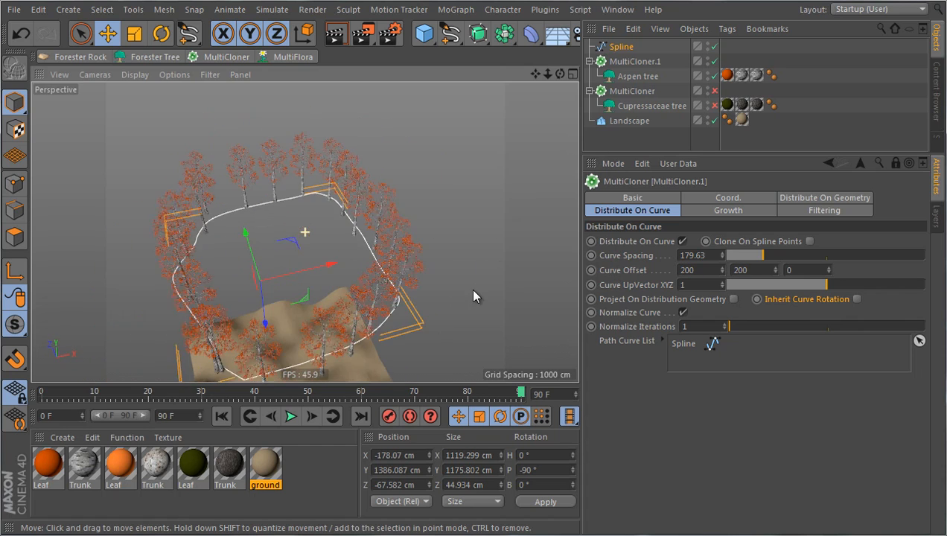
middle_click(427, 280)
middle_click(422, 171)
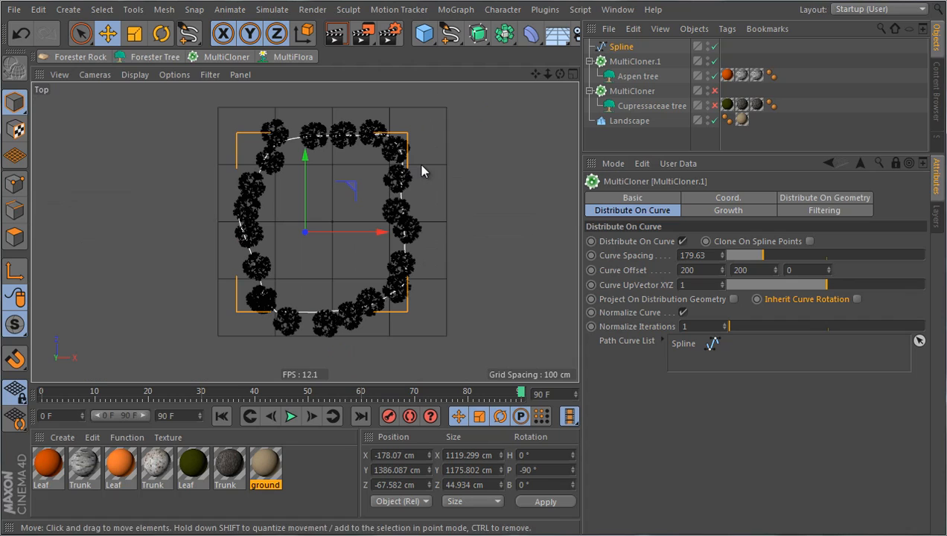
left_click(698, 270)
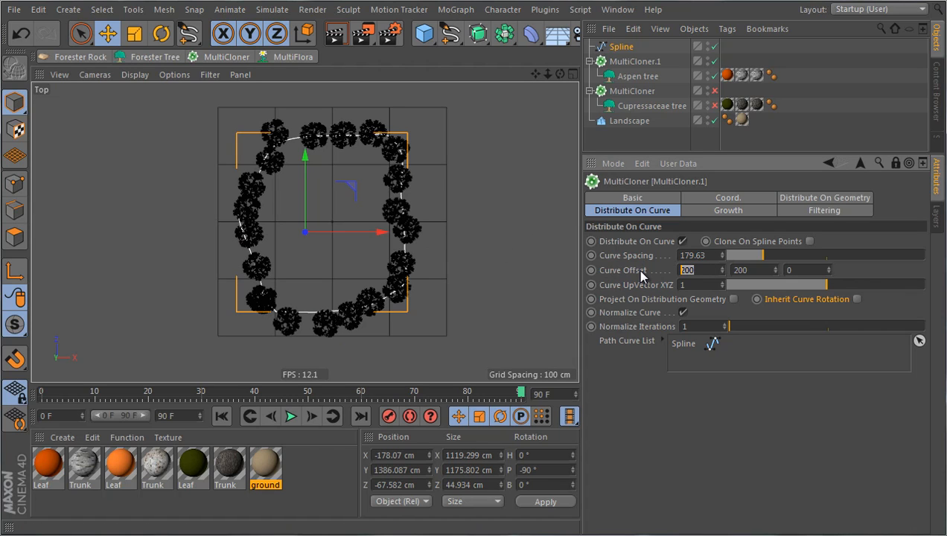
type("500")
key("Tab")
type("500")
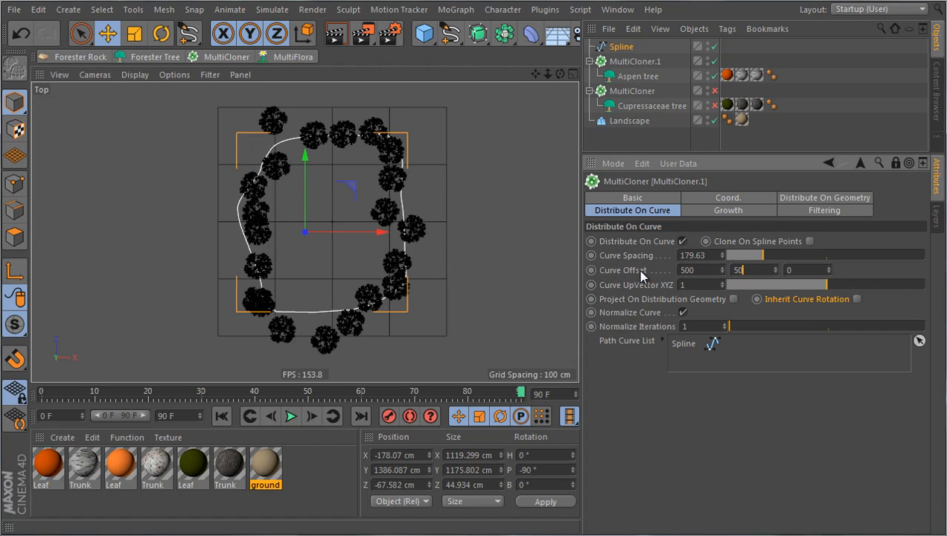
key("Return")
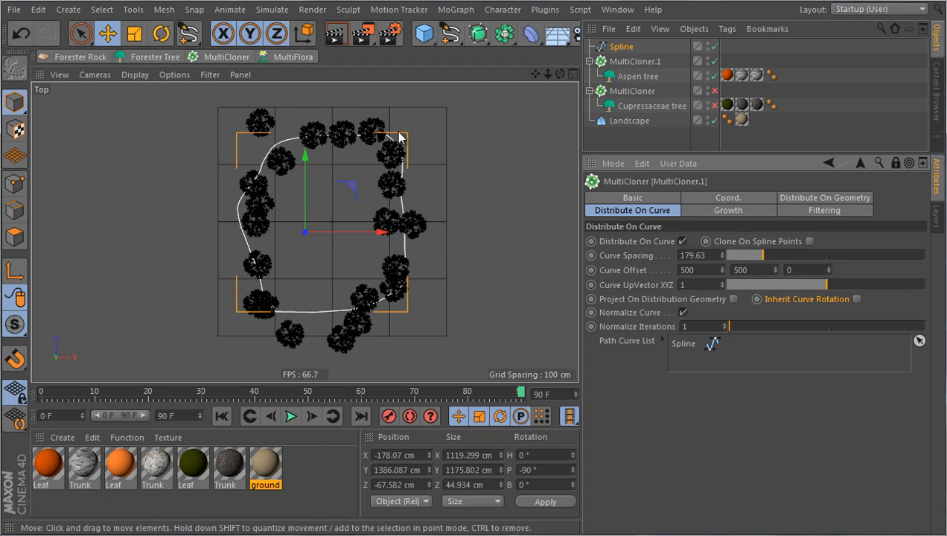
Tighten the Curve Spacing to about 64.81 and set the first and second Curve Offset values to 1000
left_click_drag(774, 258, 741, 257)
left_click(688, 270)
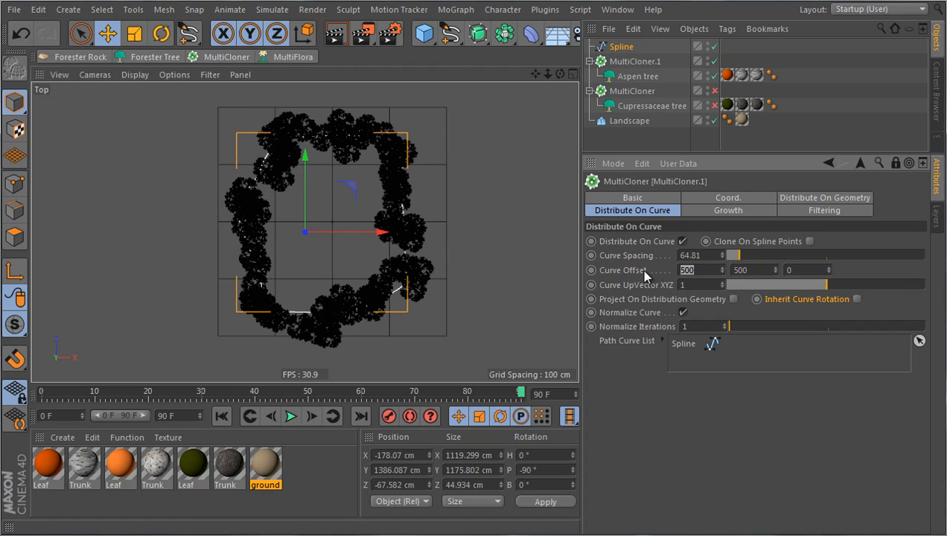
type("1000")
key("Tab")
type("1000")
key("Return")
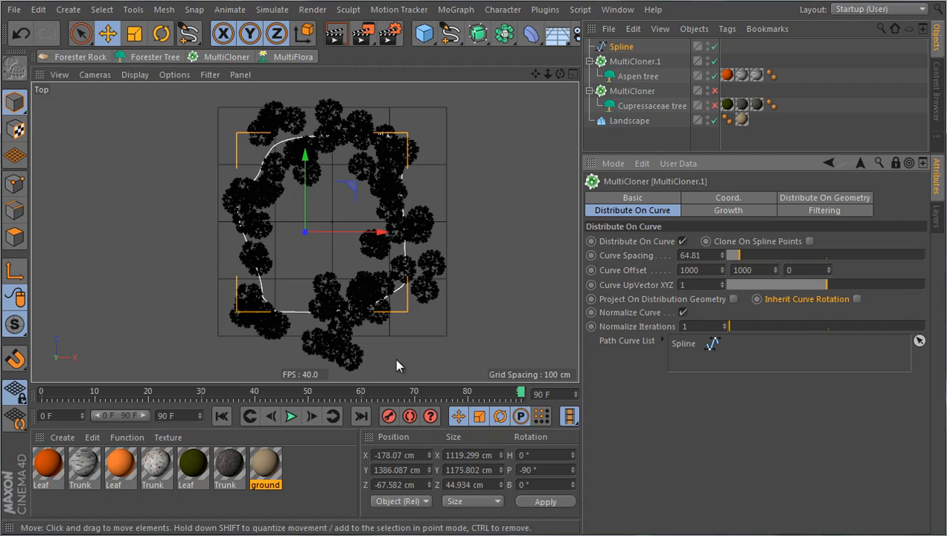
Enlarge the Landscape object to about 2337 cm in X and 2364 cm in Z so it extends beyond the trees
left_click(434, 336)
left_click_drag(447, 218, 511, 218)
left_click_drag(332, 108, 332, 41)
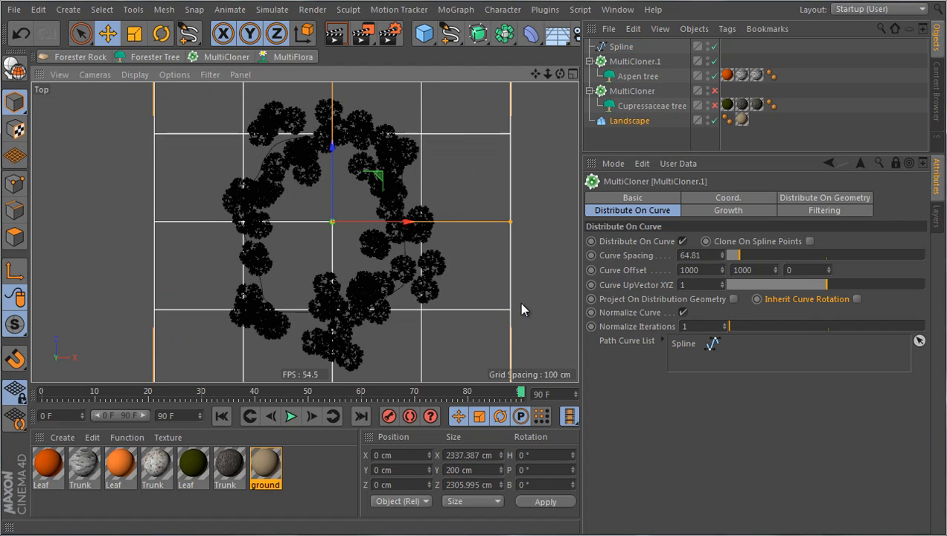
scroll(318, 190, "down", 2)
Reduce the Curve Spacing to about 16.67 and turn on Project On Distribution Geometry
left_click_drag(737, 256, 730, 254)
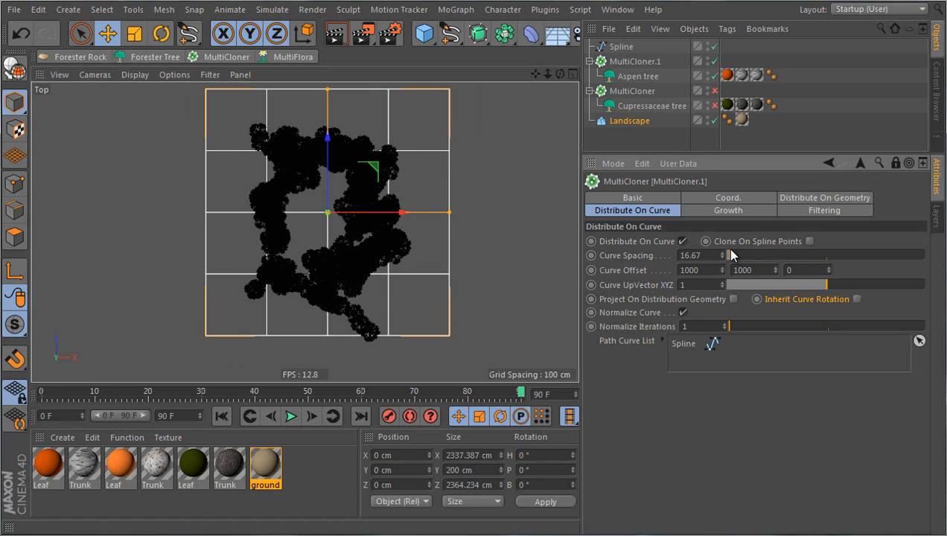
middle_click(341, 222)
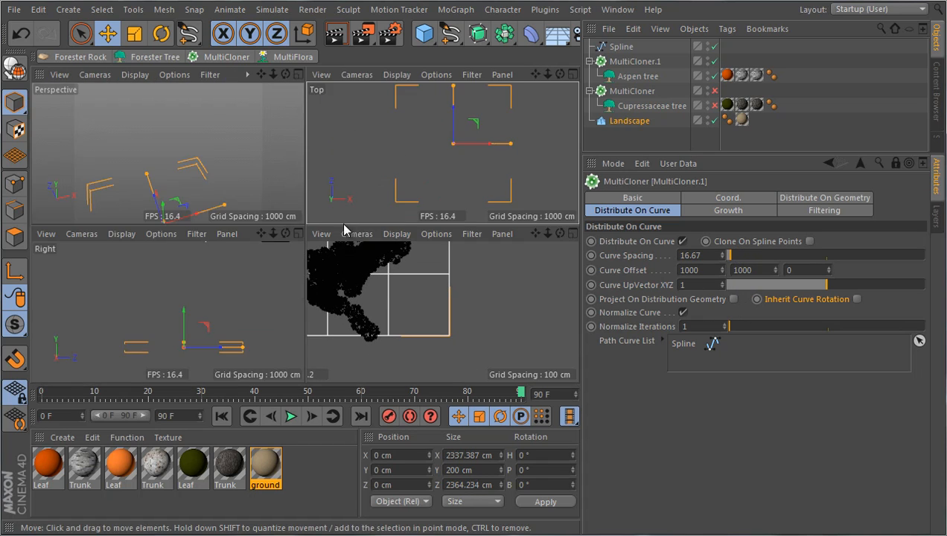
middle_click(229, 126)
left_click_drag(362, 285, 379, 325, "alt")
left_click(733, 299)
middle_click(380, 325)
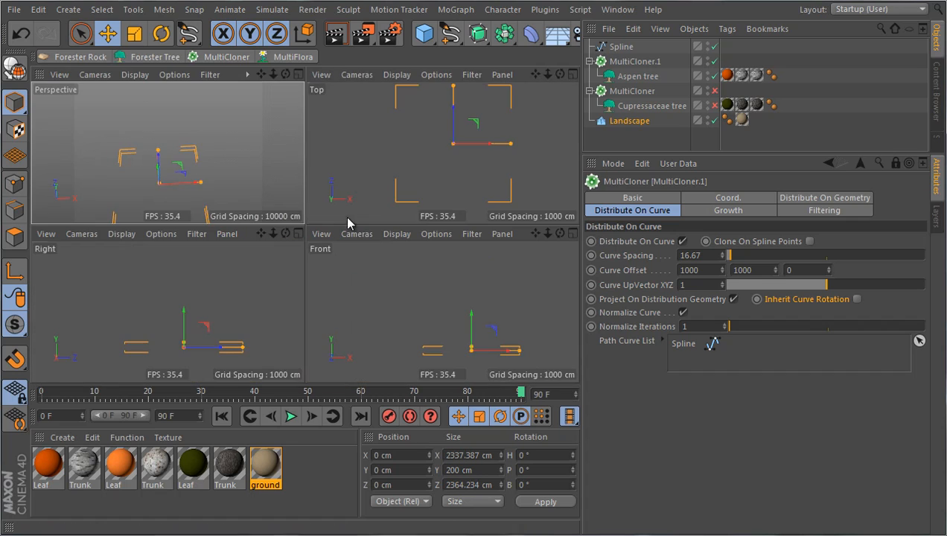
Set the first Curve Offset value to 500, checking the distribution from above
middle_click(391, 140)
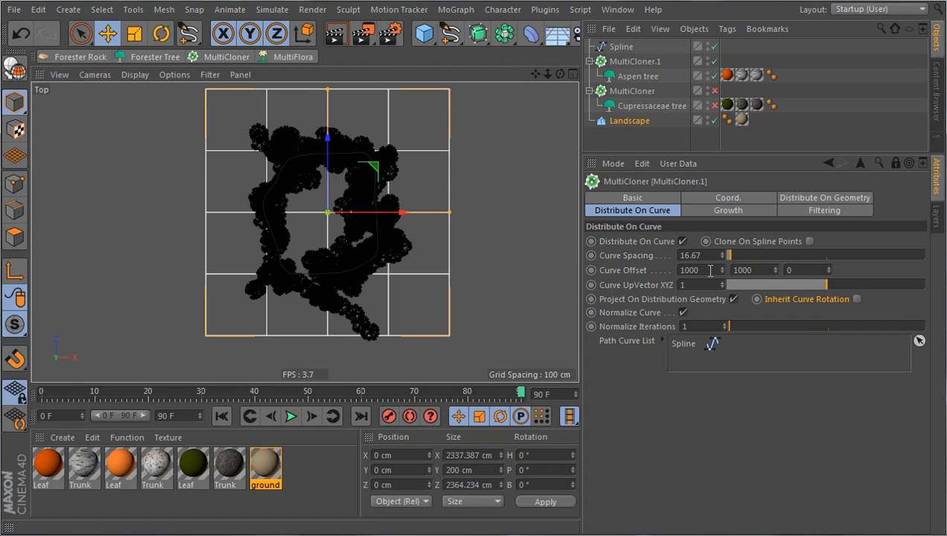
double_click(710, 270)
type("500")
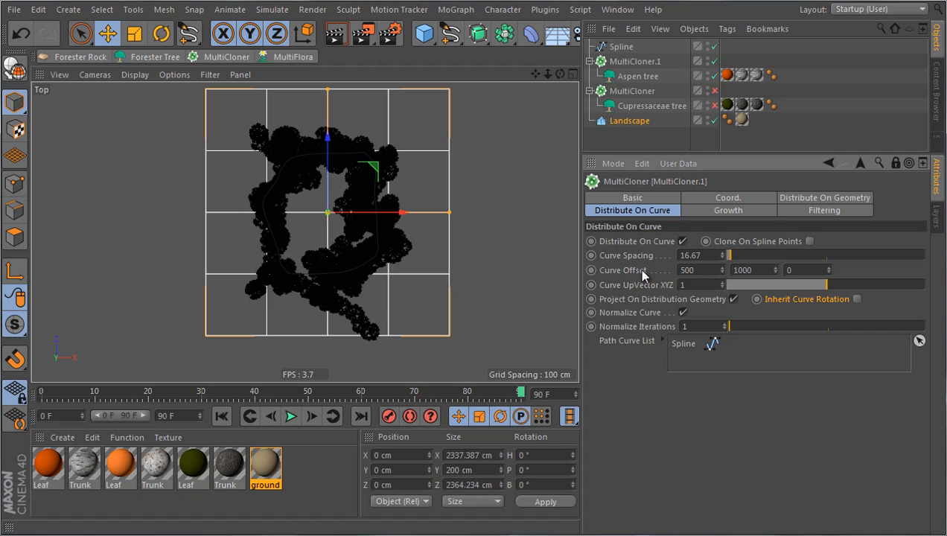
key("Return")
Reset the first and second Curve Offset values to 0
left_click_drag(698, 270, 638, 268)
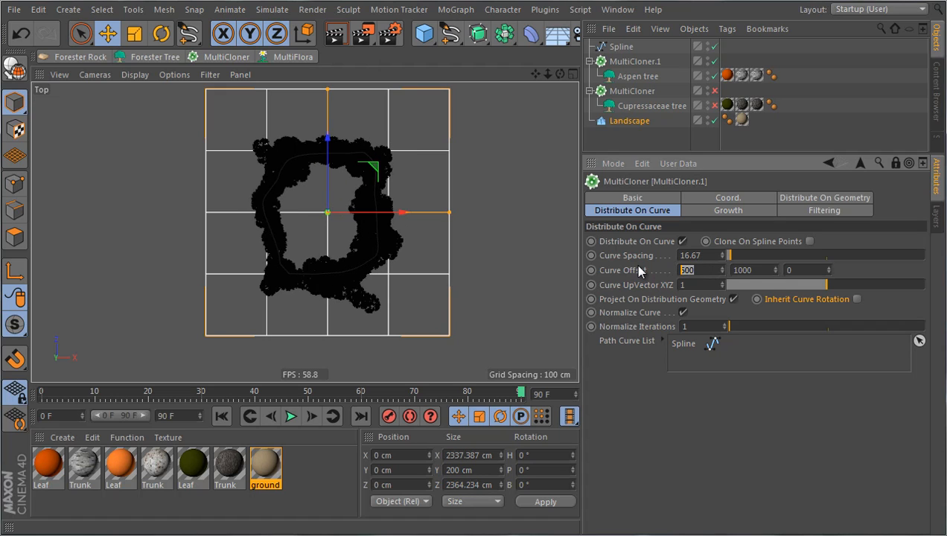
type("0")
key("Tab")
type("0")
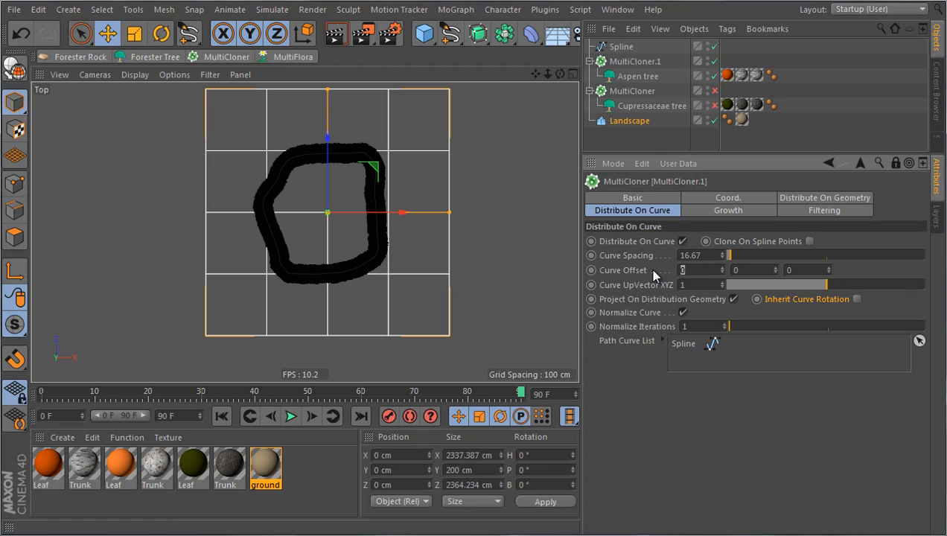
Set the first Curve Offset value to 1000 and widen the Curve Spacing to about 68.52
type("1000")
key("Return")
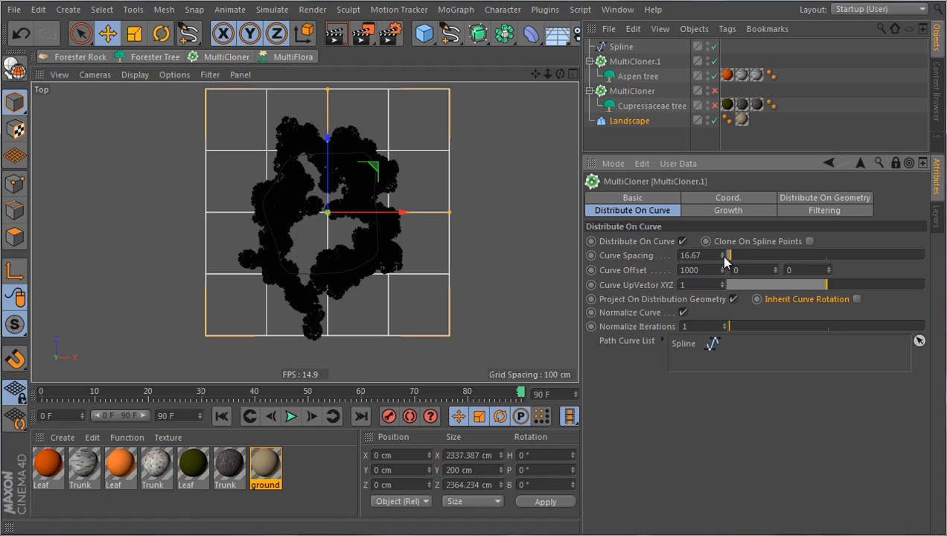
left_click_drag(731, 256, 740, 256)
Deselect the landscape and examine in perspective how the offset trees are distributed over the terrain
middle_click(416, 239)
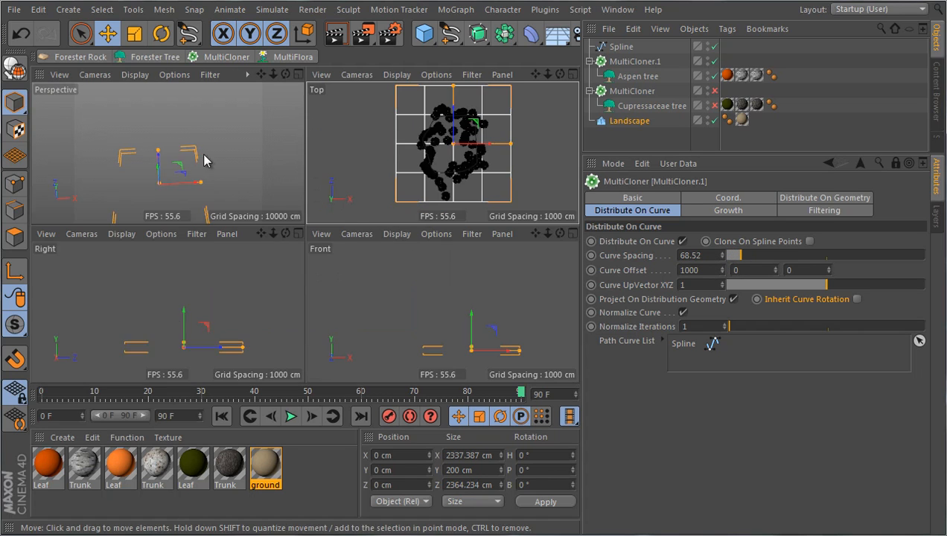
middle_click(201, 153)
scroll(350, 216, "down", 3)
left_click(443, 325)
middle_click(284, 316)
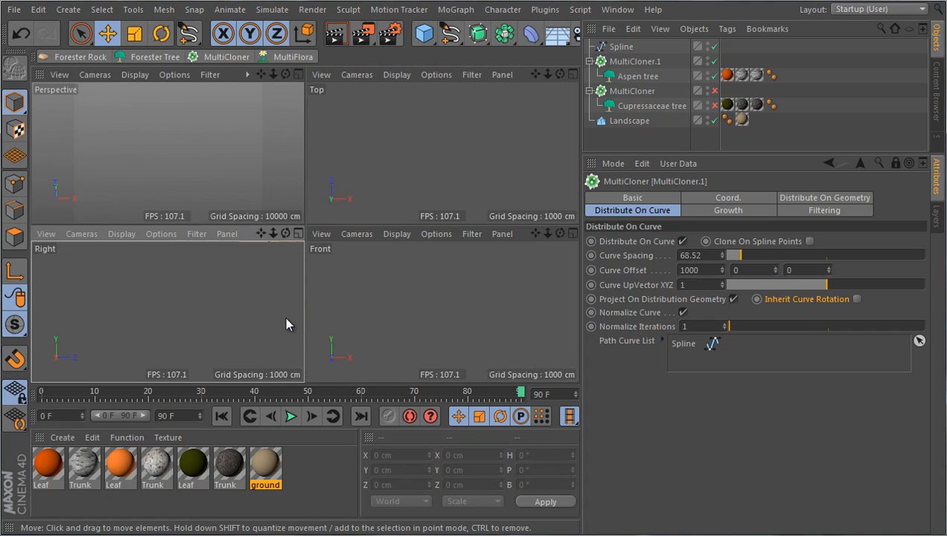
middle_click(233, 208)
scroll(302, 338, "up", 5)
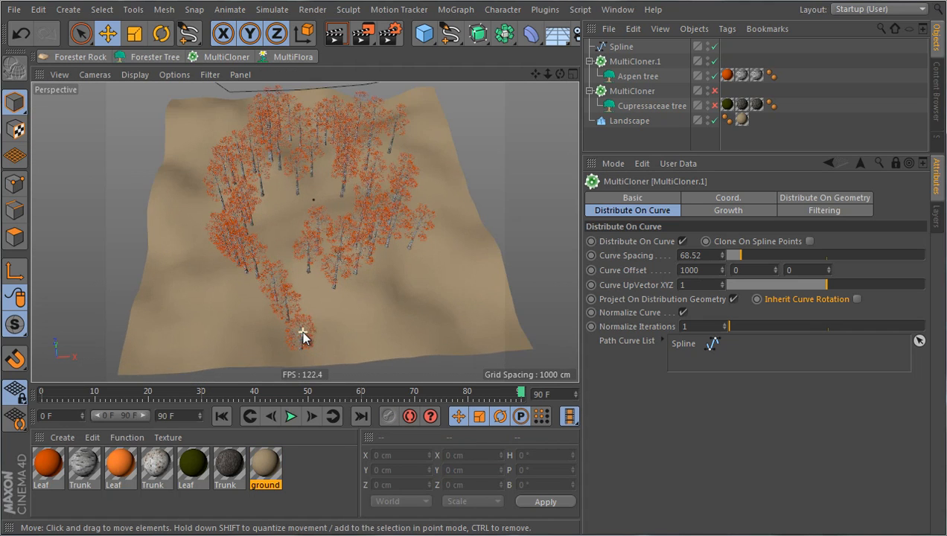
mouse_move(384, 264)
left_mouse_down("alt")
mouse_move(359, 272)
mouse_move(375, 258)
left_mouse_up("alt")
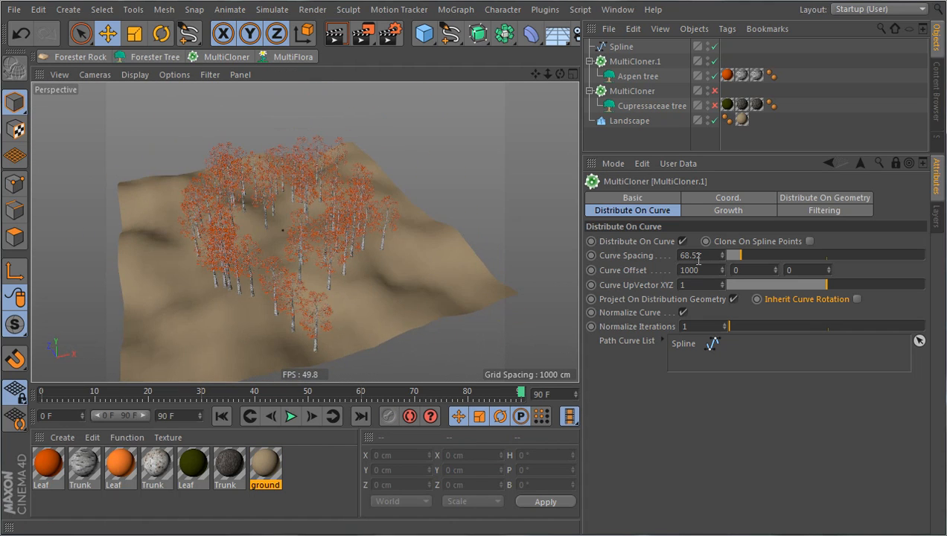
Reset the first Curve Offset value of MultiCloner.1 to 0
double_click(716, 270)
type("0")
key("Return")
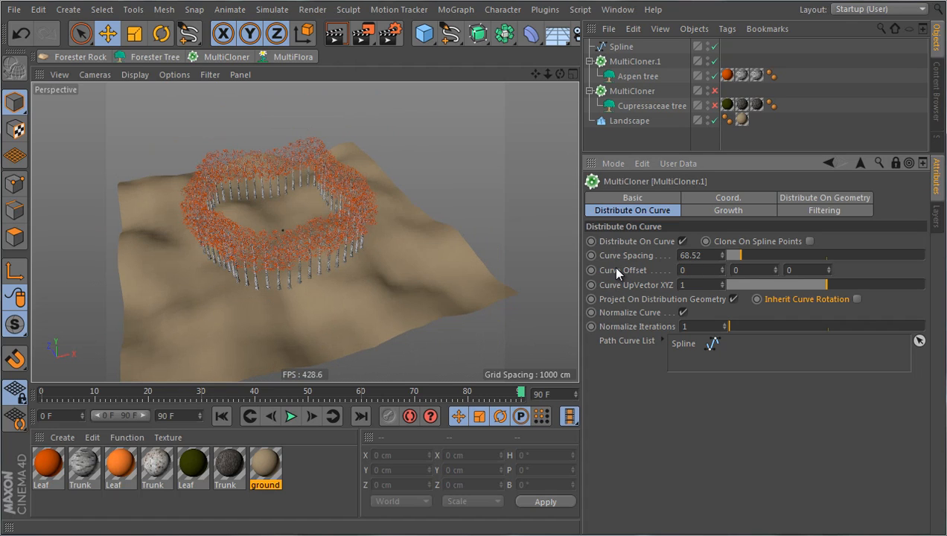
Try a Curve UpVector XYZ value of 0 and review the UpVector setting under Distribute On Geometry
mouse_move(783, 284)
left_mouse_down()
mouse_move(752, 281)
mouse_move(919, 288)
mouse_move(767, 283)
left_mouse_up()
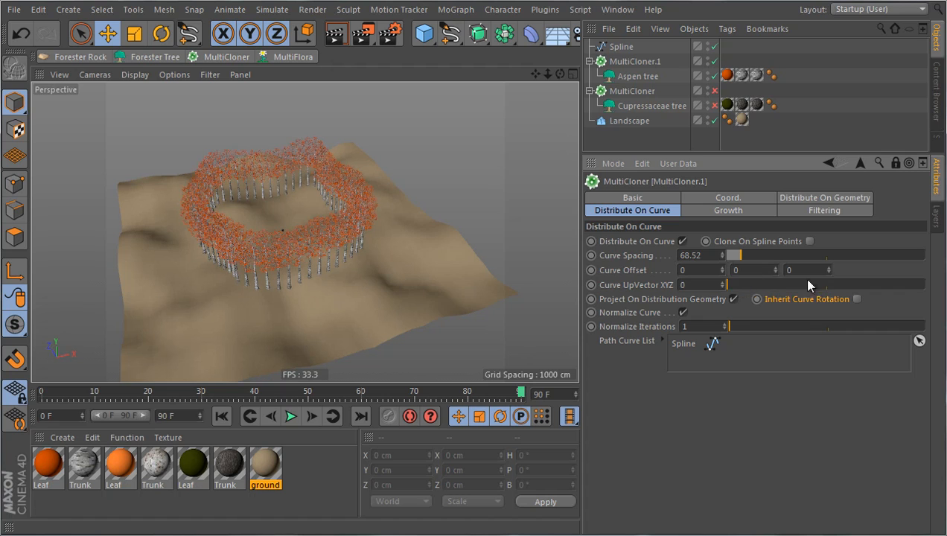
left_click(822, 198)
scroll(683, 469, "down", 5)
scroll(683, 469, "down", 5)
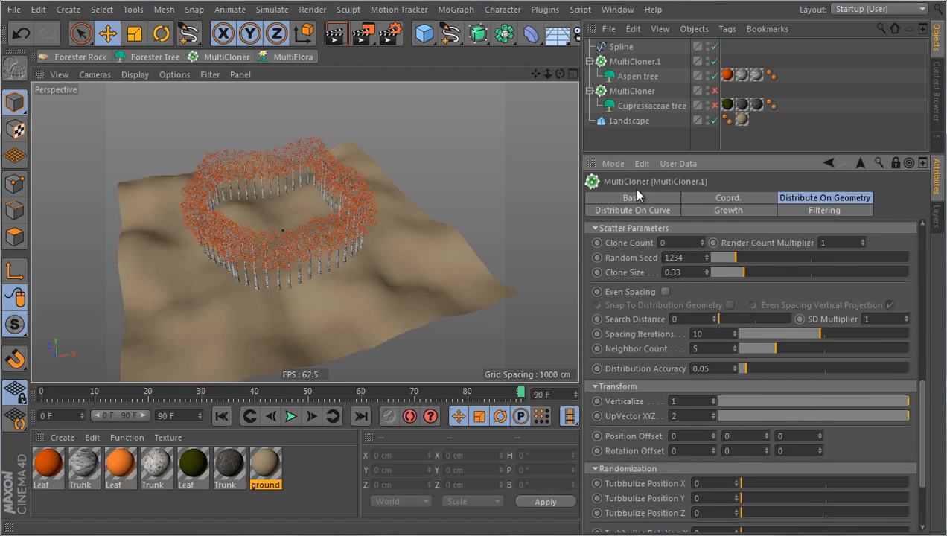
left_click(634, 209)
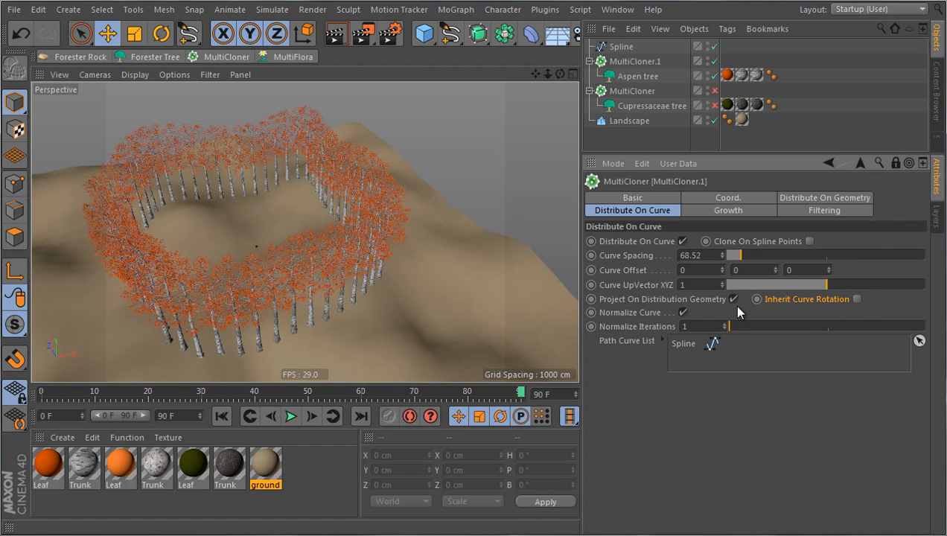
Turn on Inherit Curve Rotation and turn off Project On Distribution Geometry, viewing the trees on the spline up close
scroll(537, 220, "down", 3)
left_click(856, 298)
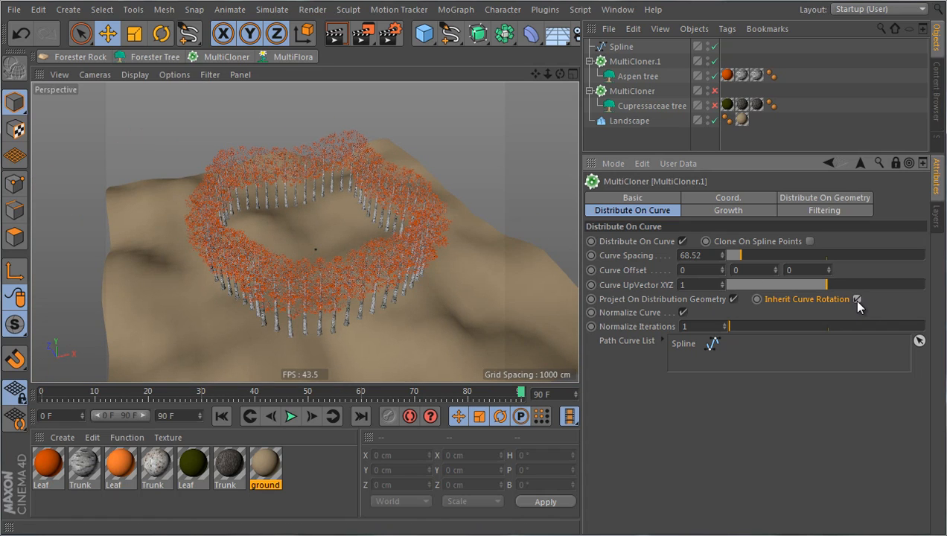
left_click(733, 299)
scroll(338, 282, "down", 3)
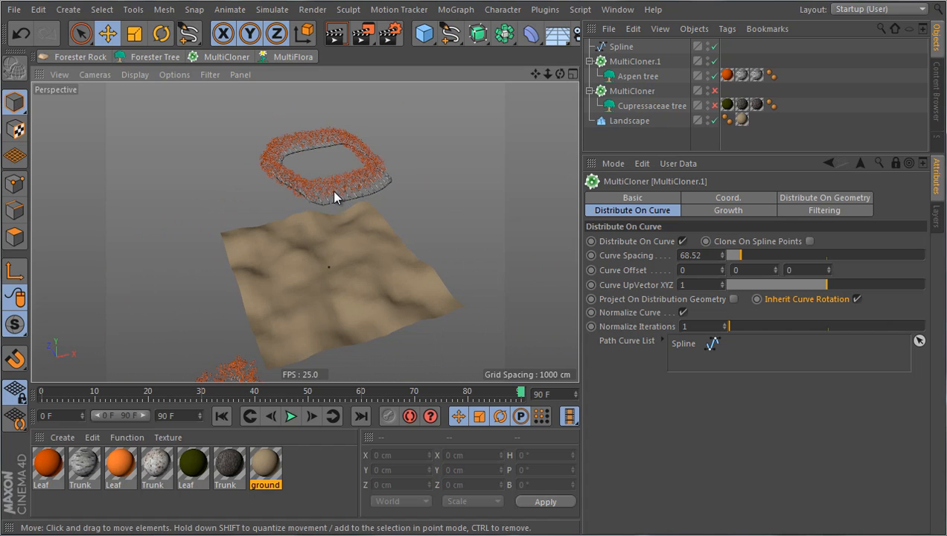
scroll(334, 191, "up", 3)
left_click_drag(334, 198, 420, 221, "alt")
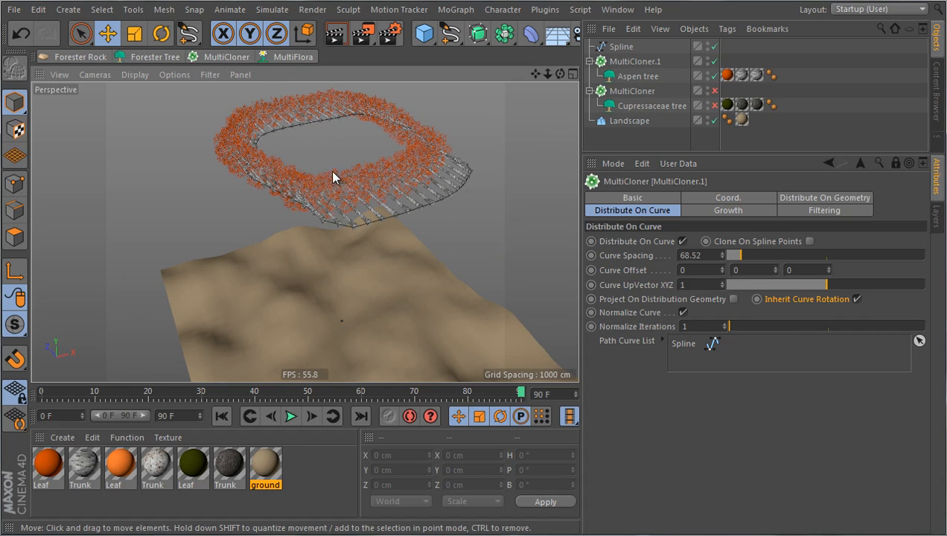
Compare the trees with Inherit Curve Rotation off and on, and leave it off
left_click(856, 299)
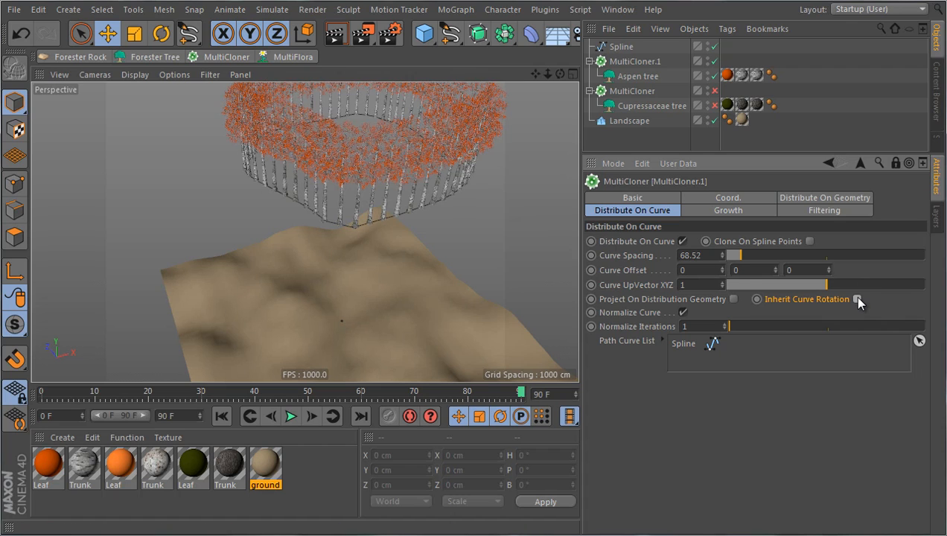
left_click(856, 298)
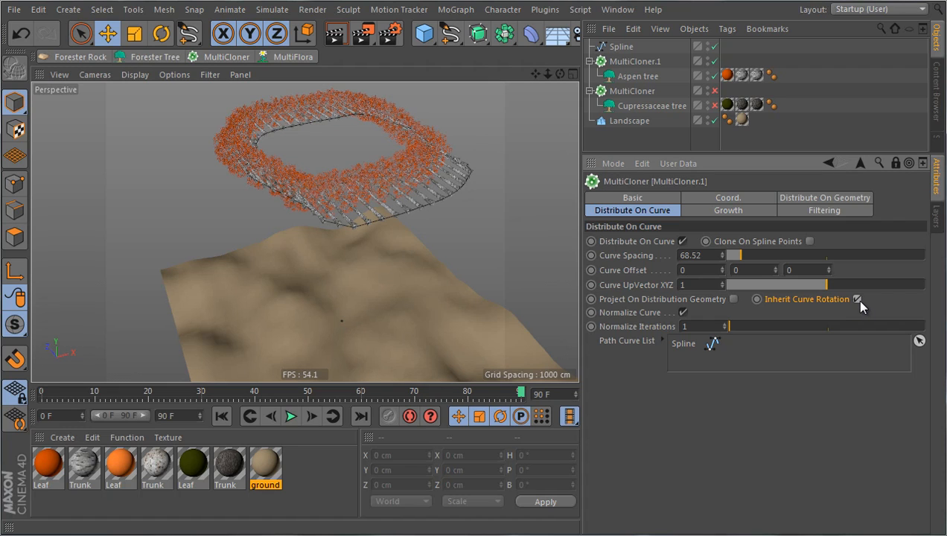
mouse_move(813, 283)
left_mouse_down()
mouse_move(763, 283)
mouse_move(913, 281)
mouse_move(746, 285)
mouse_move(917, 285)
mouse_move(809, 291)
left_mouse_up()
left_click(855, 298)
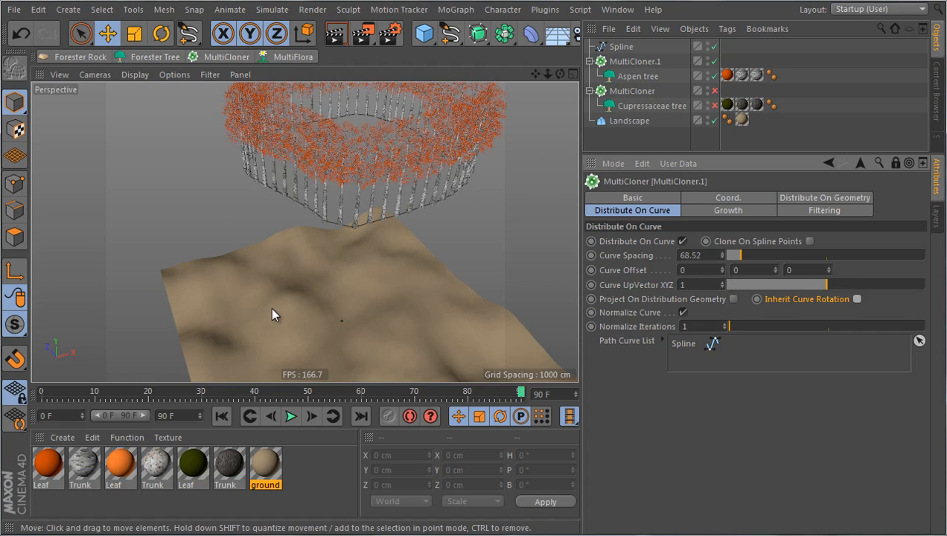
Widen the Curve Spacing of MultiCloner.1 to about 246.3 after inspecting the ring of trees
scroll(298, 280, "down", 3)
scroll(339, 249, "up", 3)
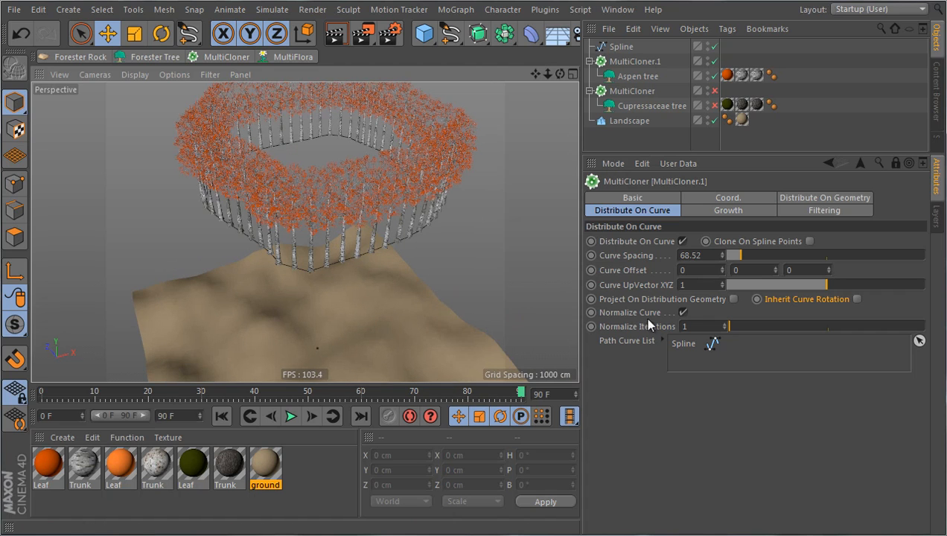
left_click(683, 312)
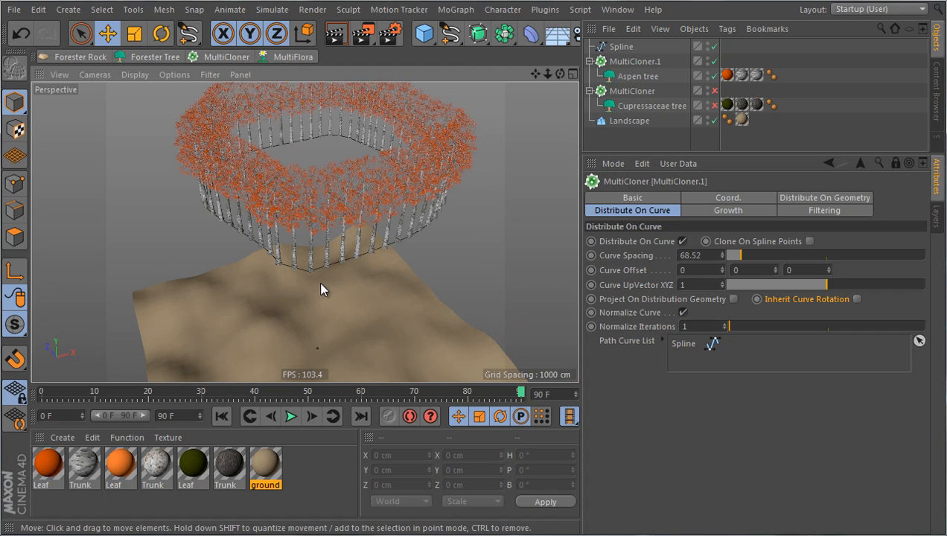
scroll(321, 289, "up", 6)
scroll(340, 291, "down", 5)
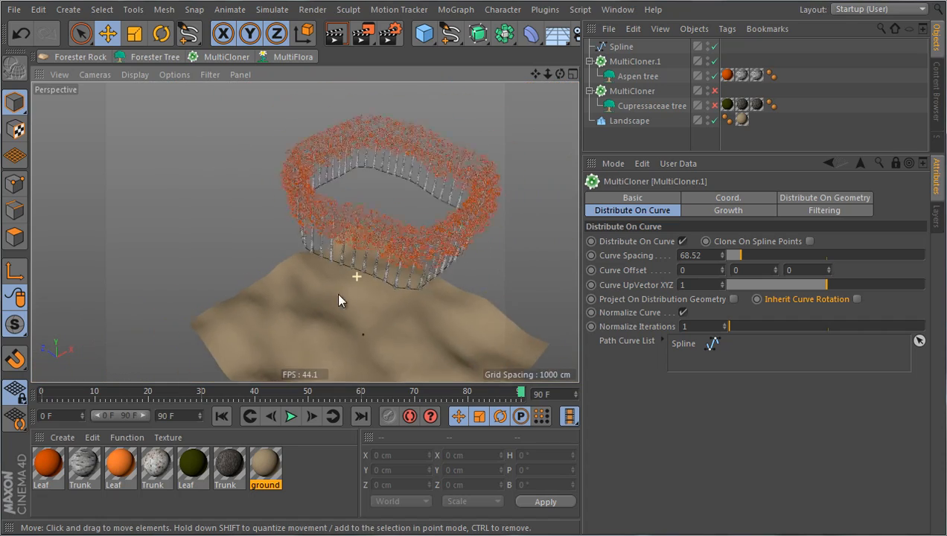
scroll(338, 295, "up", 3)
left_click_drag(305, 232, 323, 285, "alt")
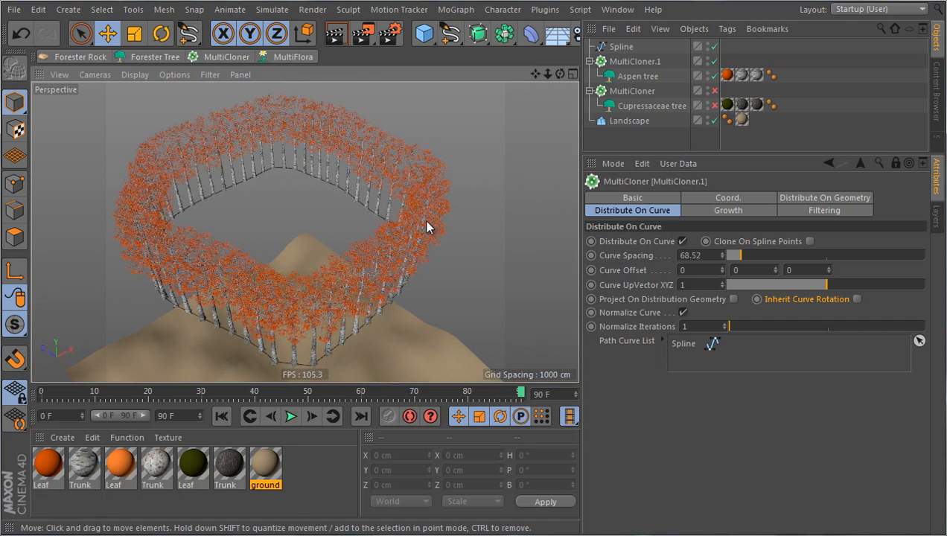
left_click_drag(744, 254, 776, 253)
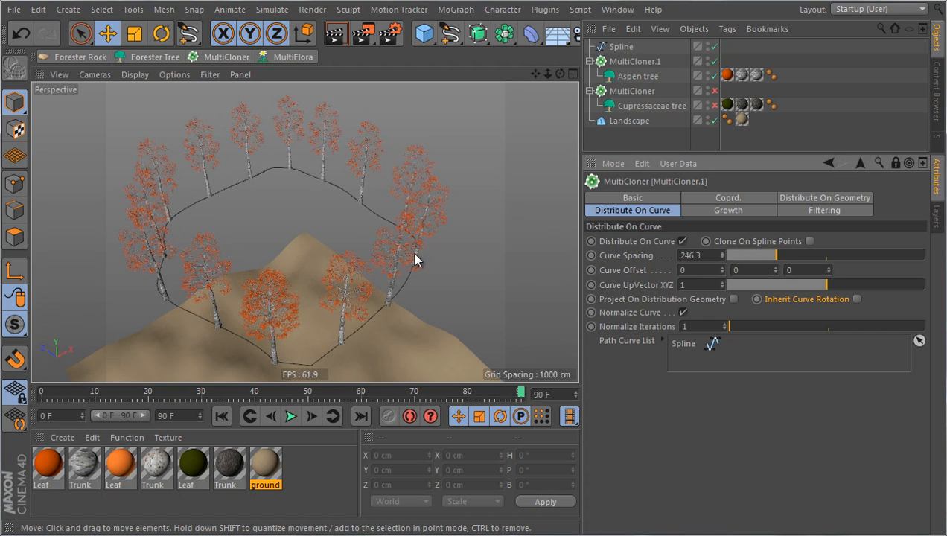
Compare the trees with Normalize Curve off and on, leave it on, and try a higher Normalize Iterations value
mouse_move(414, 259)
left_mouse_down("alt")
mouse_move(295, 294)
mouse_move(357, 264)
mouse_move(433, 253)
mouse_move(412, 262)
left_mouse_up("alt")
left_click(683, 312)
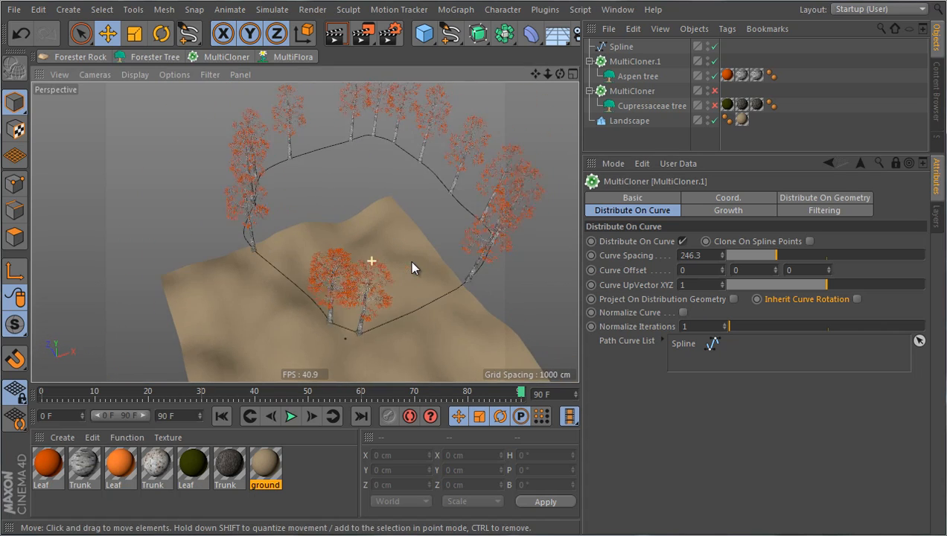
left_click(683, 312)
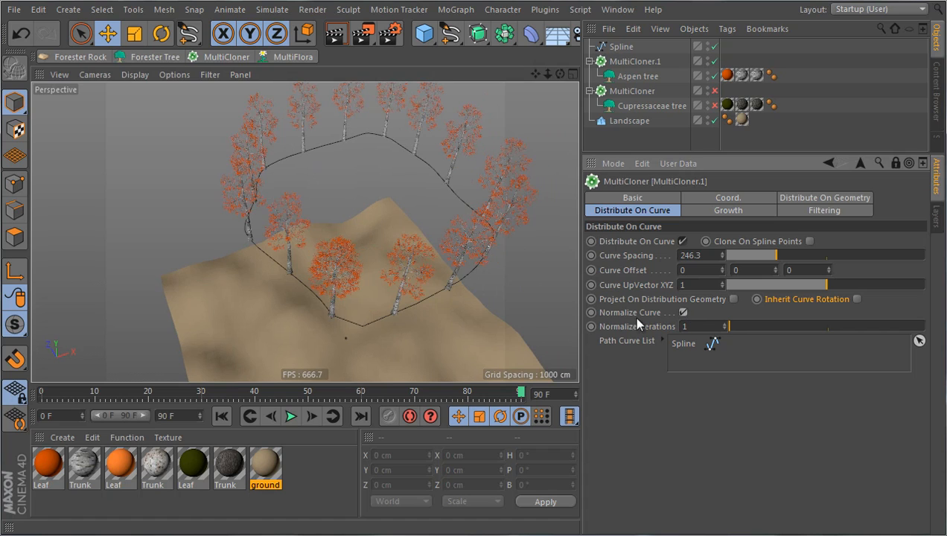
left_click_drag(295, 306, 458, 202, "alt")
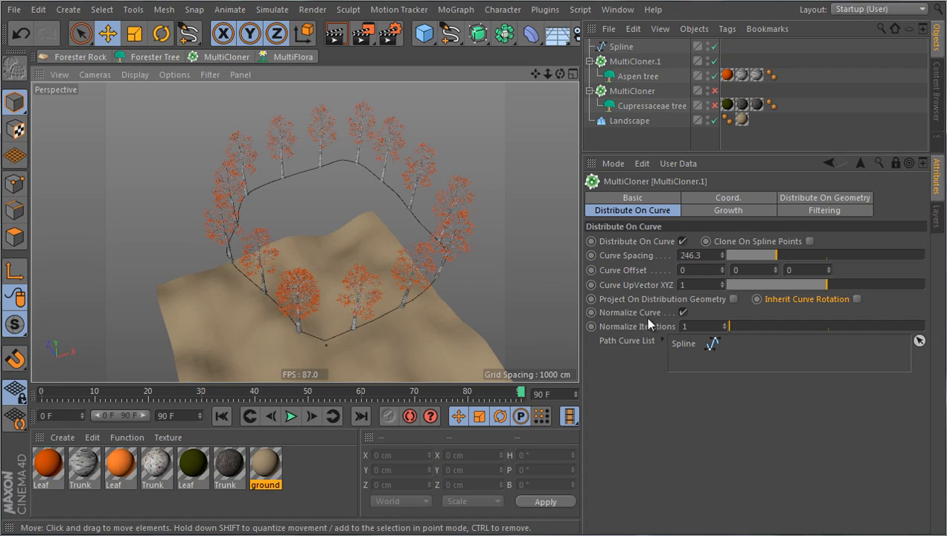
left_click_drag(728, 326, 784, 327)
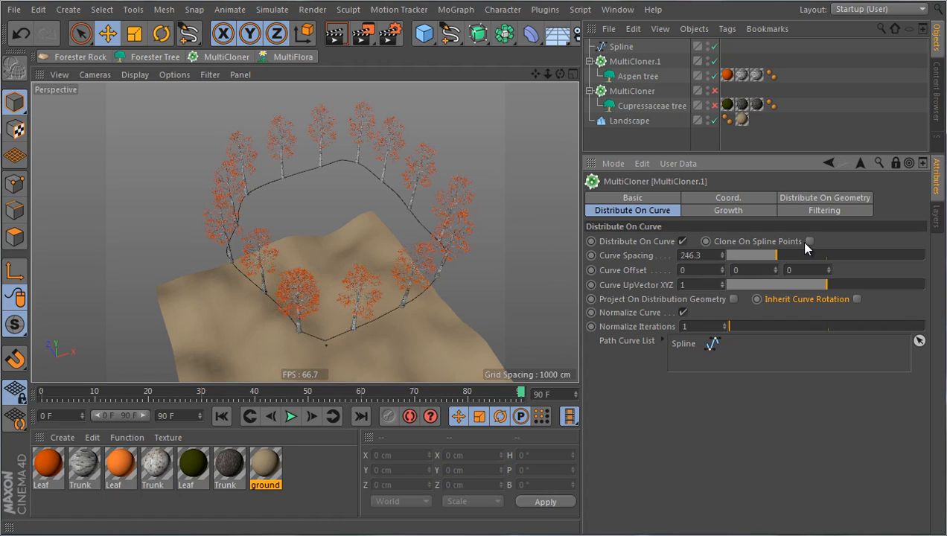
Draw an open ten-point Linear spline, about 1853 by 1792 cm, zigzagging around the tree ring in the top view
middle_click(244, 208)
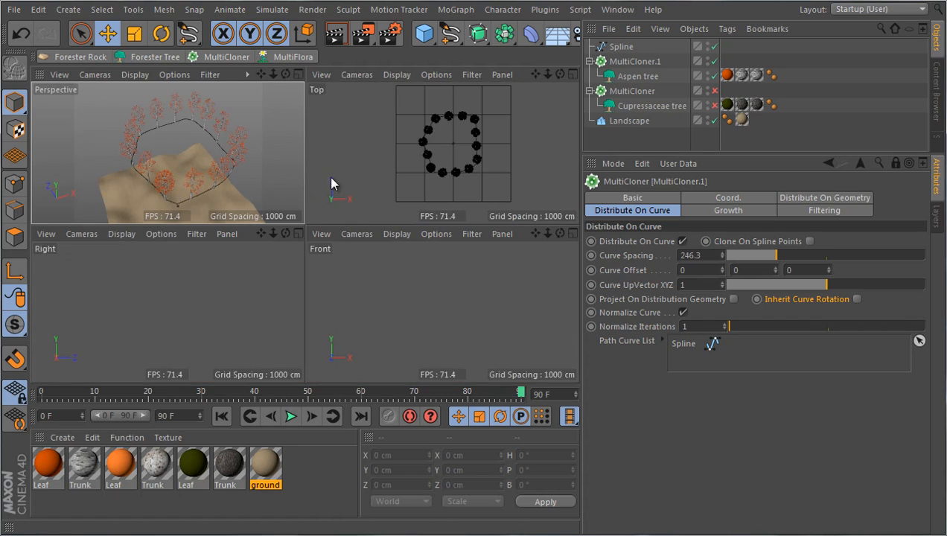
middle_click(343, 169)
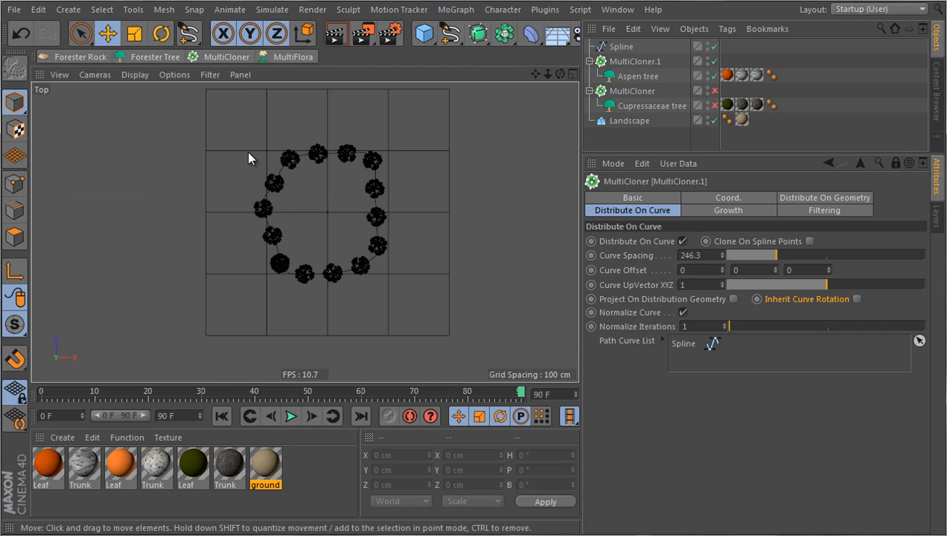
scroll(232, 286, "down", 2)
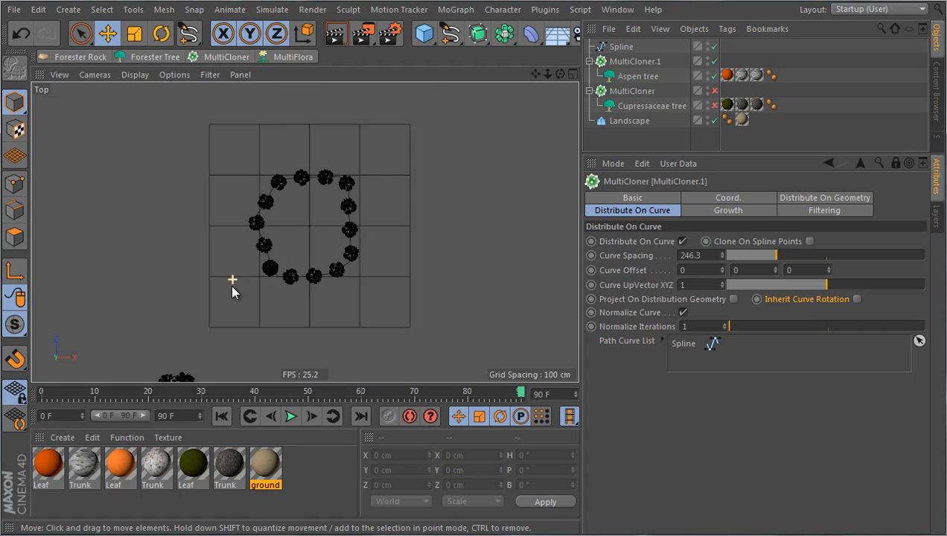
scroll(298, 177, "up", 2)
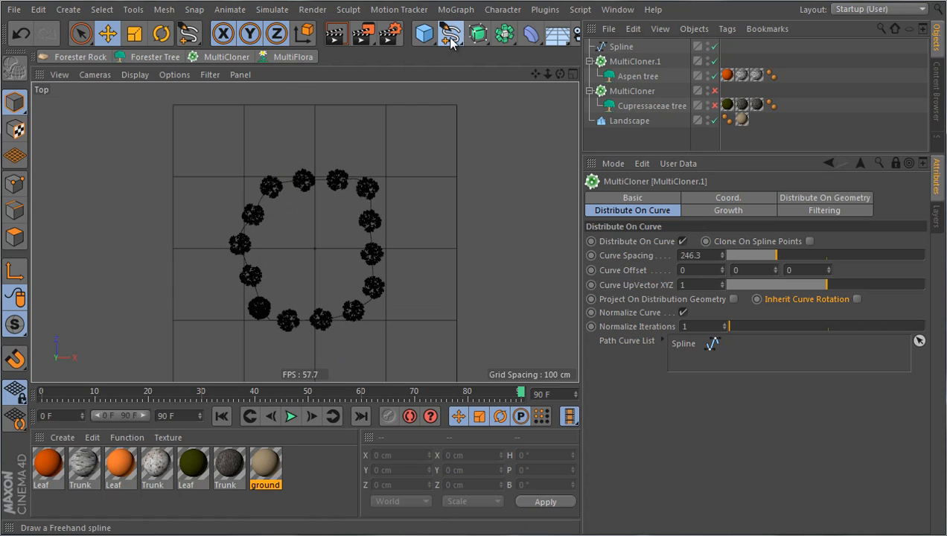
left_click_drag(452, 40, 497, 81)
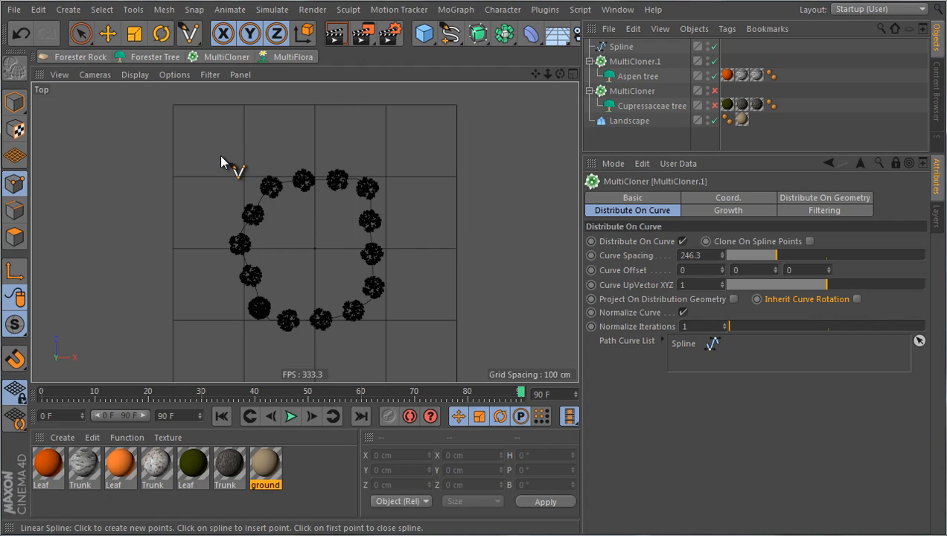
left_click(221, 156)
left_click(415, 150)
left_click(430, 266)
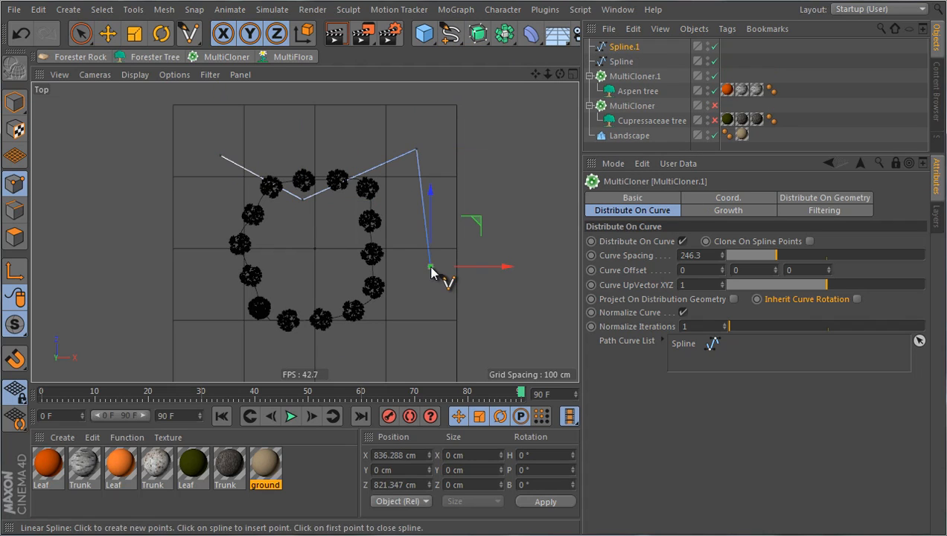
left_click(399, 341)
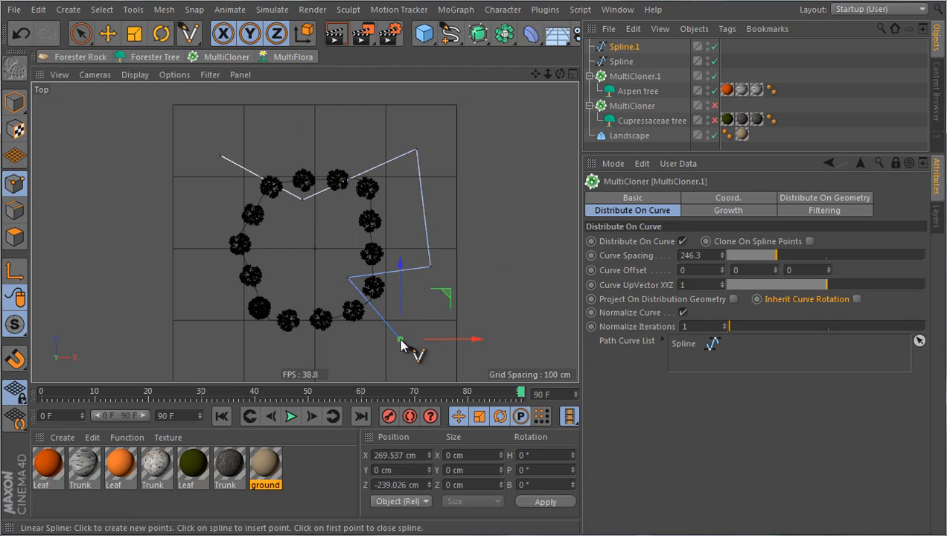
left_click(337, 366)
left_click(216, 366)
left_click(206, 275)
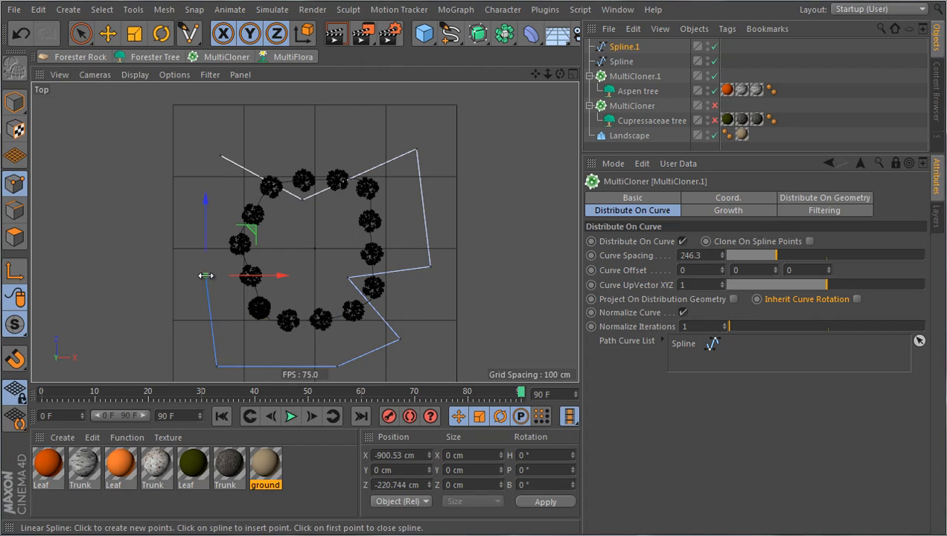
left_click(225, 231)
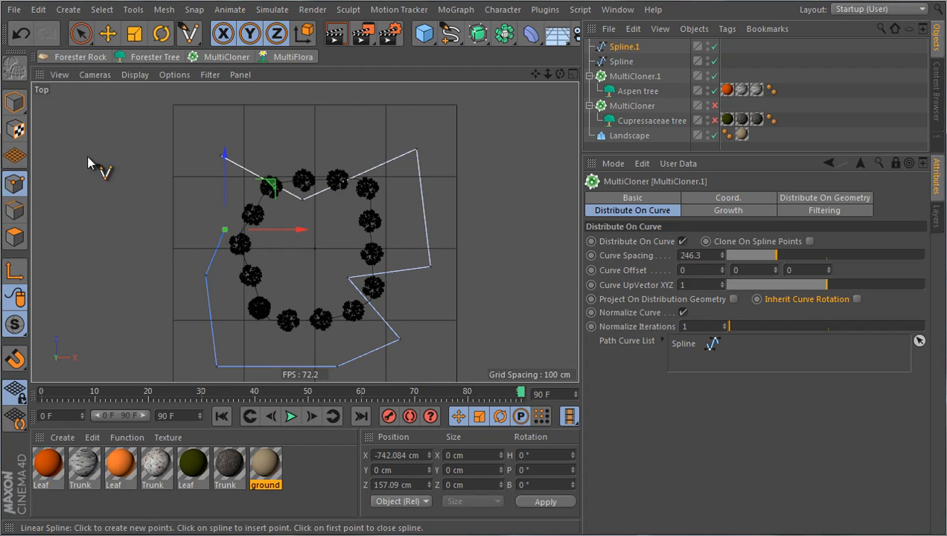
Raise the whole new spline above the landscape to a Y position of about 330 cm, using the front view
left_click(16, 103)
middle_click(195, 200)
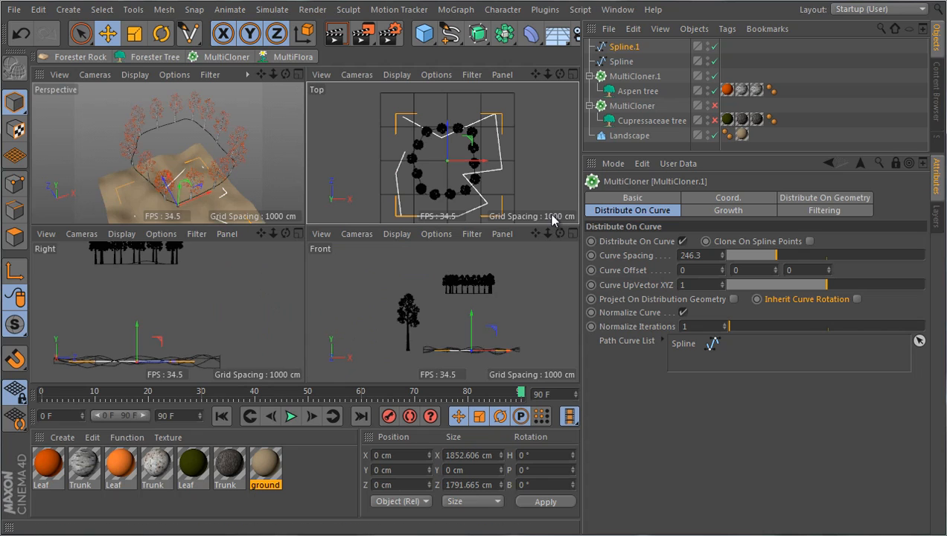
middle_click(431, 321)
left_click_drag(365, 253, 303, 179)
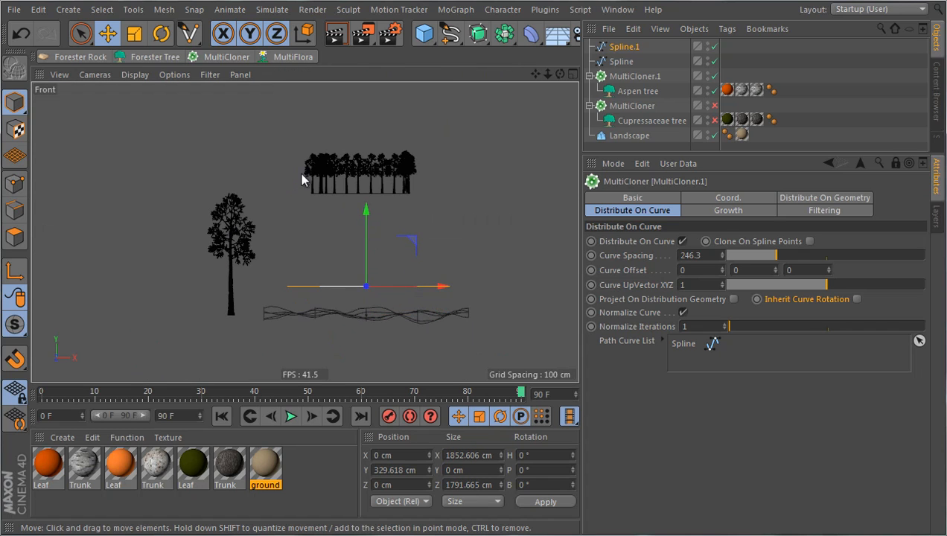
middle_click(302, 178)
middle_click(246, 123)
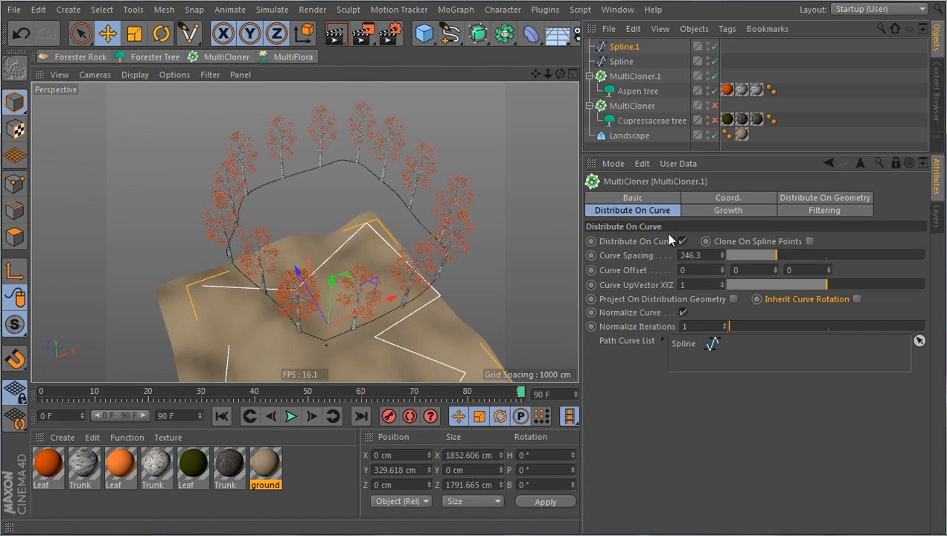
Replace Spline with Spline.1 in the Path Curve List of MultiCloner.1
left_click(690, 349)
key("Delete")
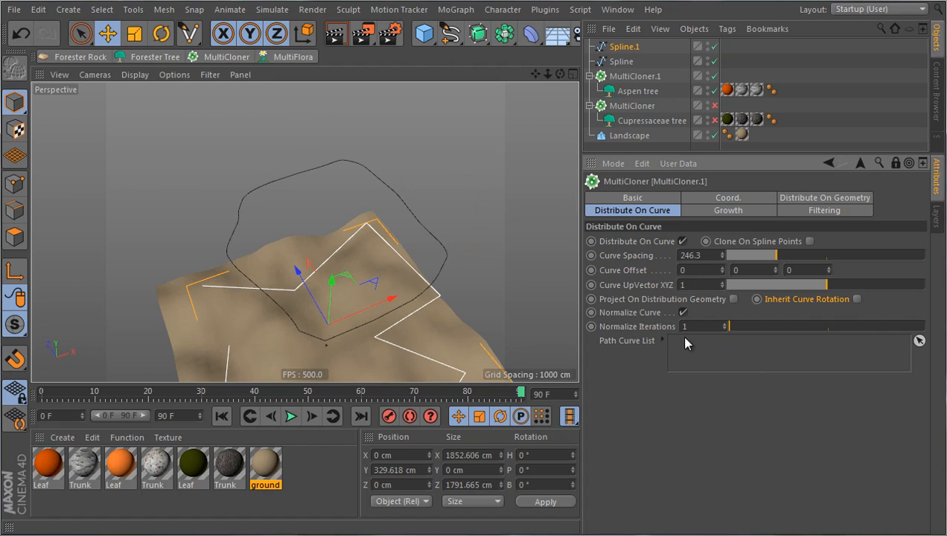
scroll(338, 148, "down", 3)
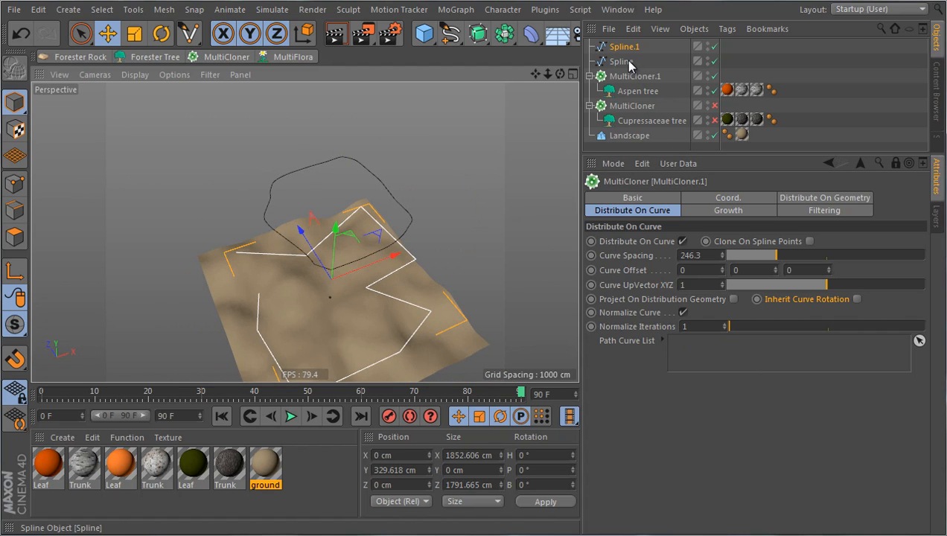
left_click_drag(625, 49, 718, 345)
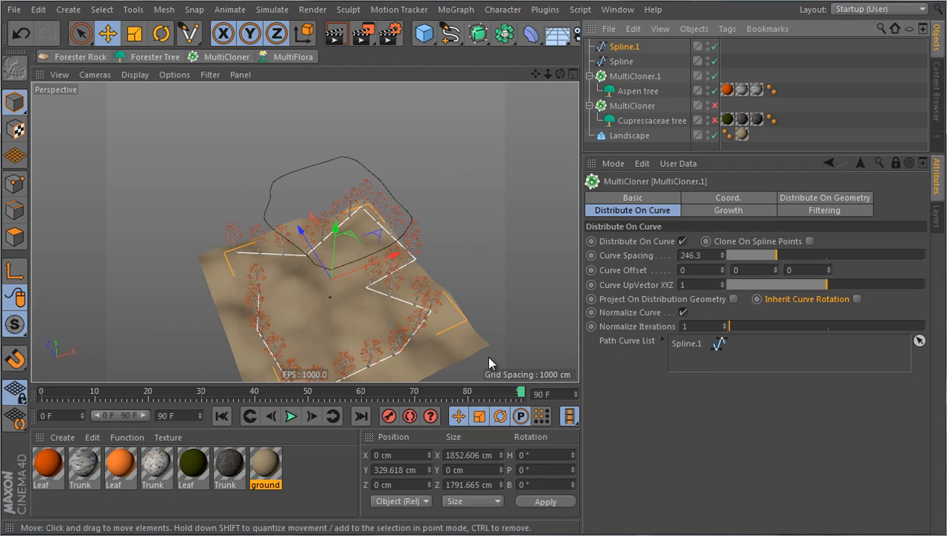
Turn on Project On Distribution Geometry and Clone On Spline Points for MultiCloner.1, viewing the trees on the landscape
scroll(403, 351, "up", 3)
scroll(387, 245, "down", 2)
left_click_drag(385, 310, 435, 246, "alt")
left_click(734, 300)
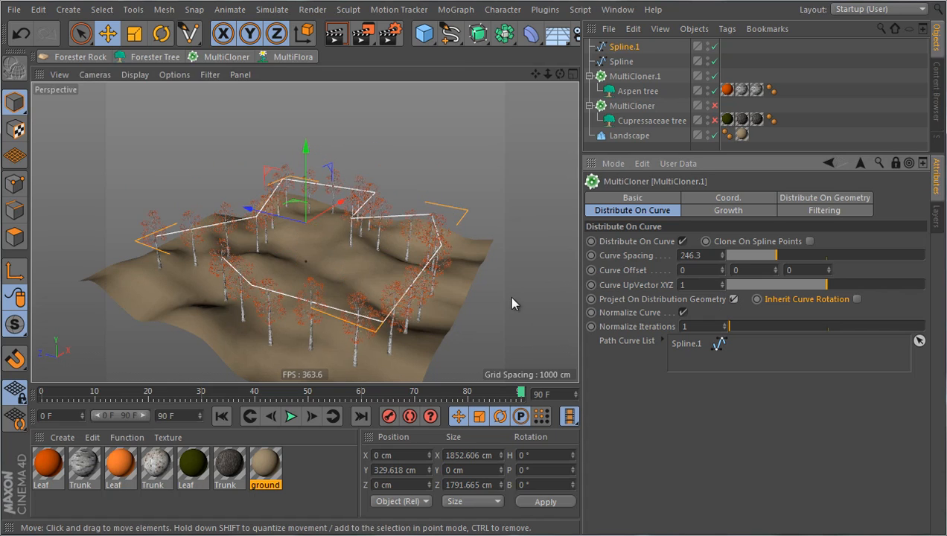
left_click_drag(511, 302, 486, 292, "alt")
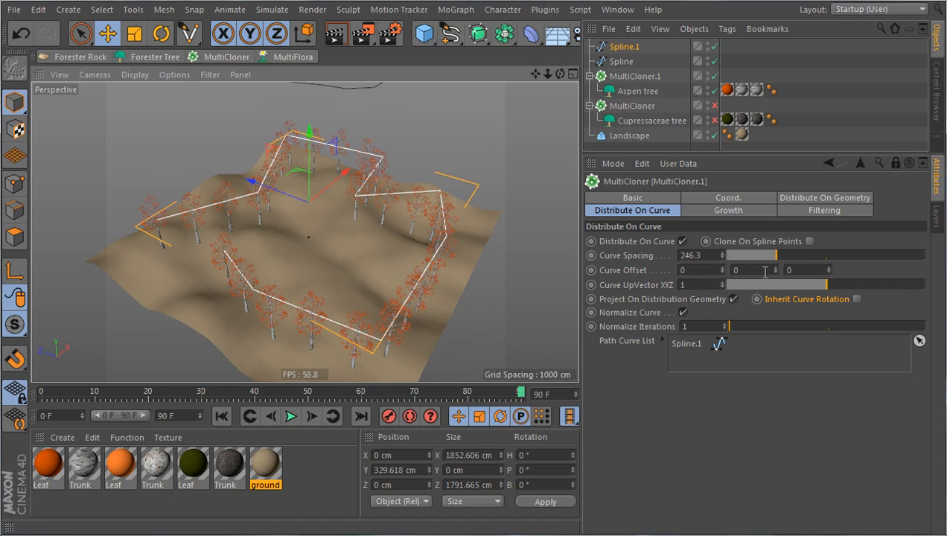
left_click(810, 241)
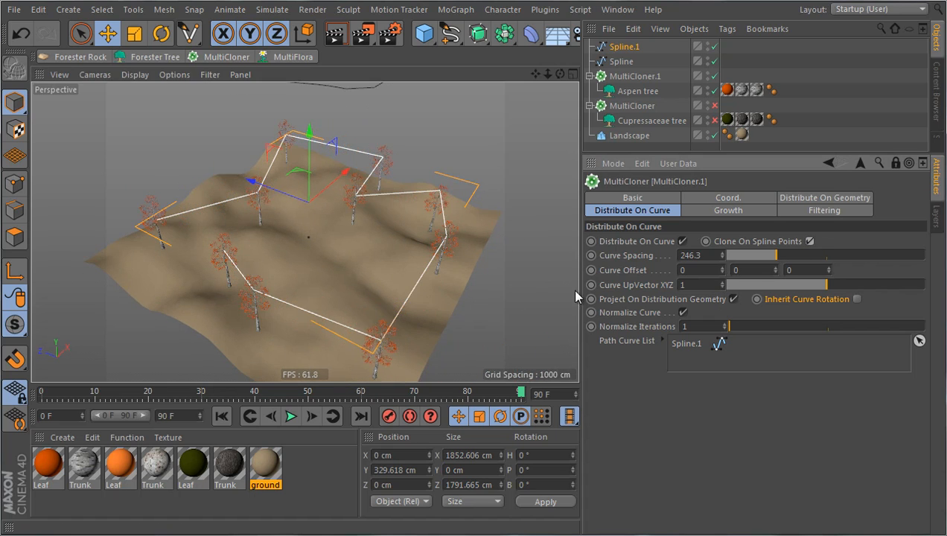
left_click_drag(474, 308, 410, 254, "alt")
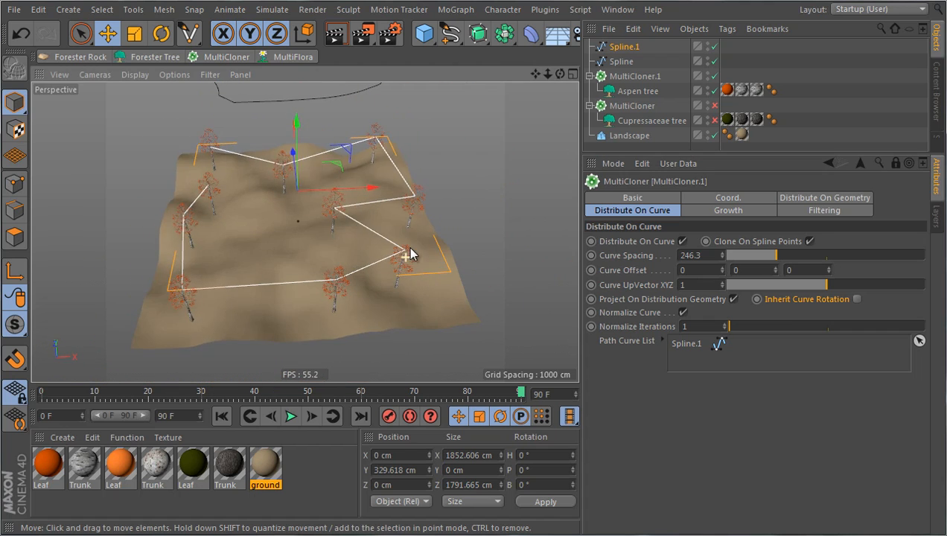
Move the fourth point of Spline.1 to about X 898 cm, then shift its third and second points closer to the landscape's centre
left_click(25, 175)
left_click(419, 199)
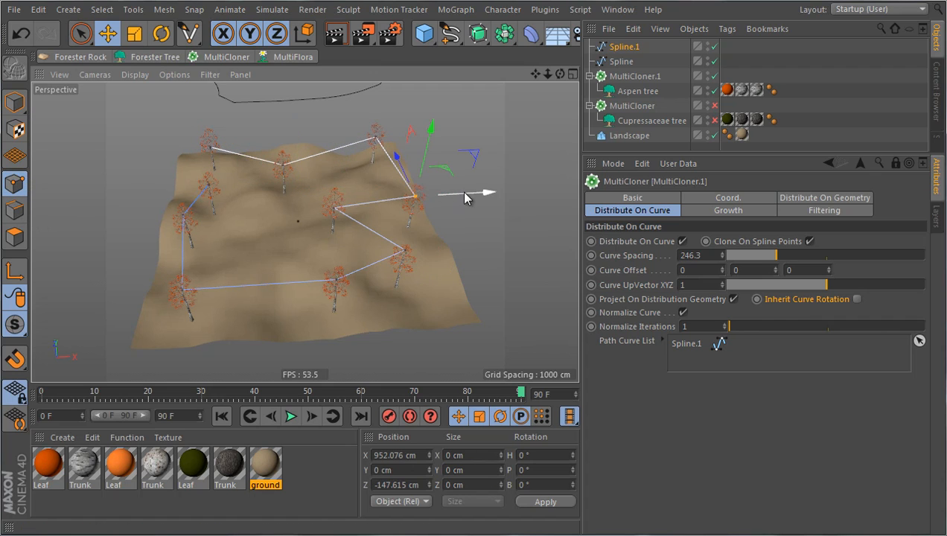
mouse_move(461, 191)
left_mouse_down()
mouse_move(425, 191)
mouse_move(460, 192)
left_mouse_up()
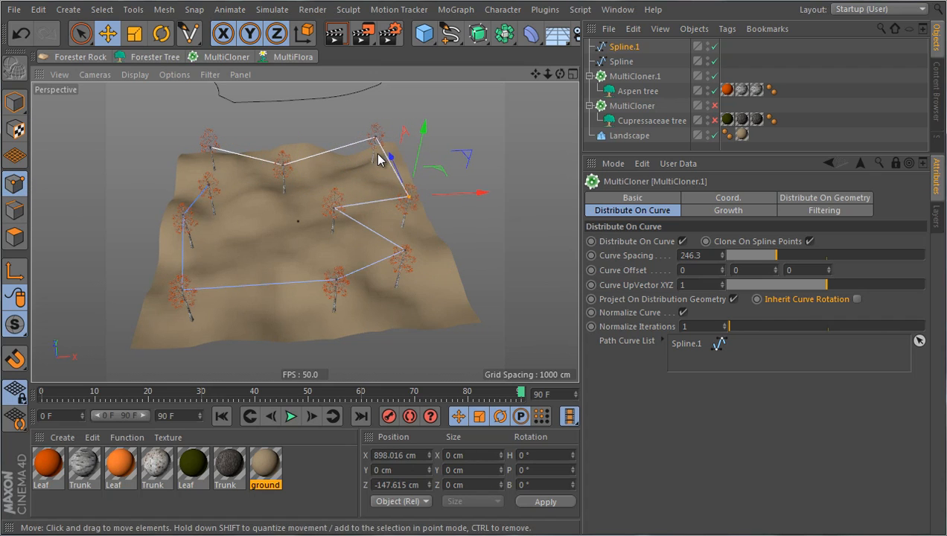
left_click_drag(374, 144, 354, 170)
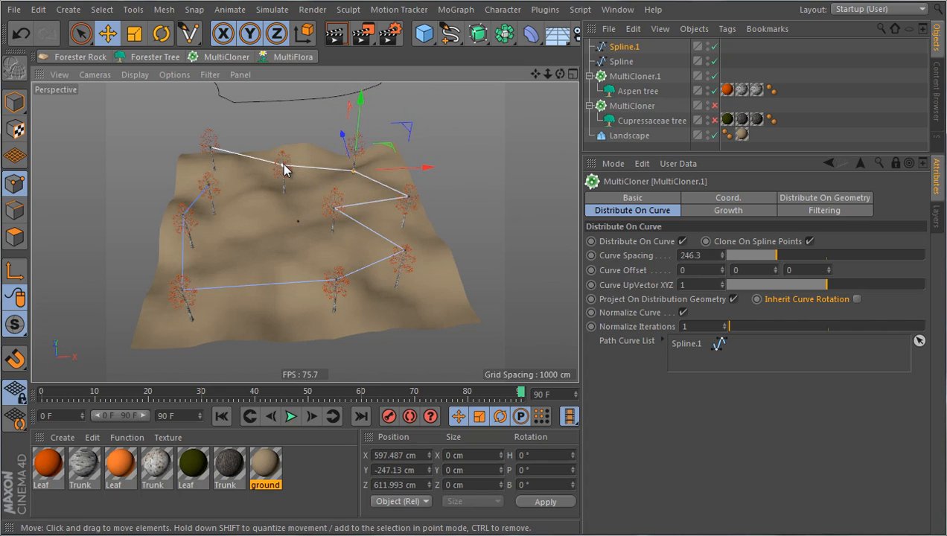
left_click(284, 168)
mouse_move(324, 138)
left_mouse_down()
mouse_move(299, 167)
mouse_move(324, 152)
left_mouse_up()
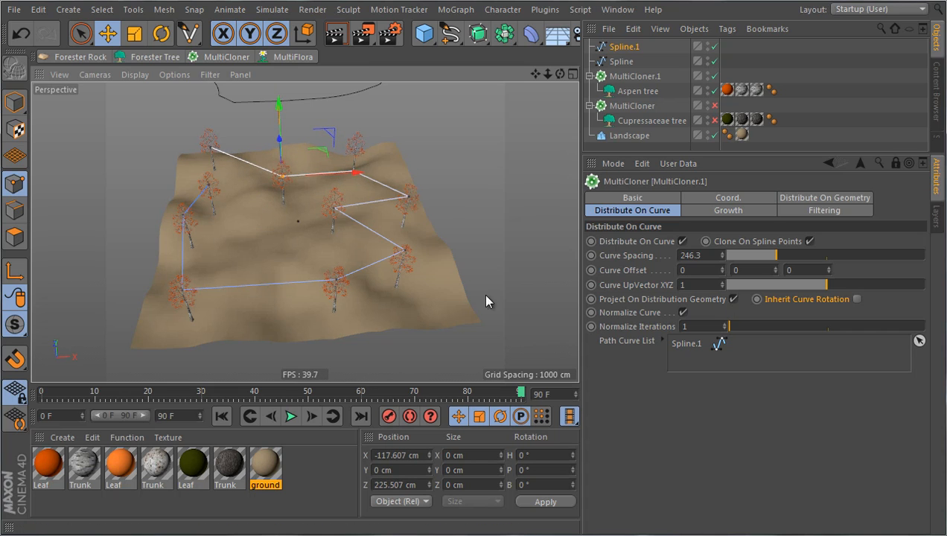
Undo the last change and move the second point of Spline.1 to about X -125 cm, Z 564 cm
left_click_drag(485, 300, 261, 112, "alt")
key("ctrl+z")
left_click_drag(317, 268, 317, 231, "alt")
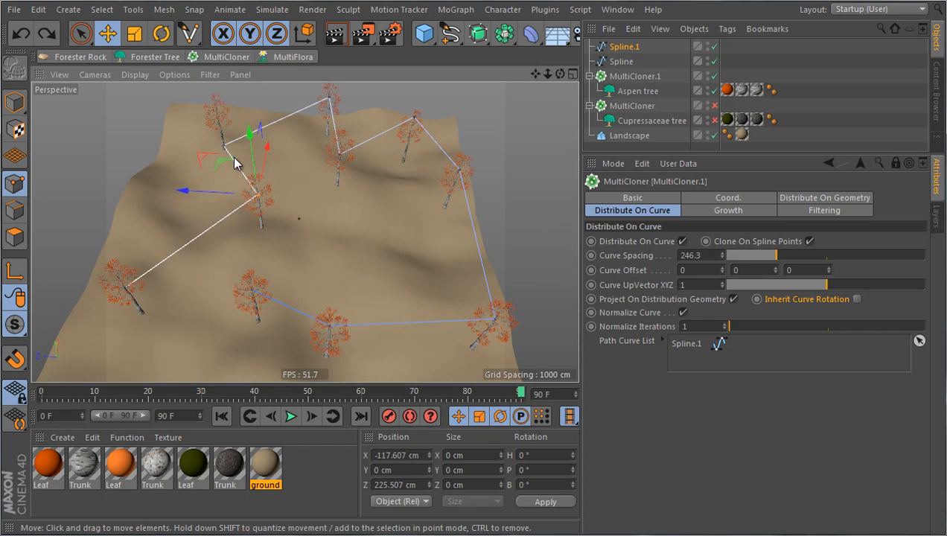
left_click_drag(229, 168, 155, 155)
left_click_drag(335, 268, 218, 216, "alt")
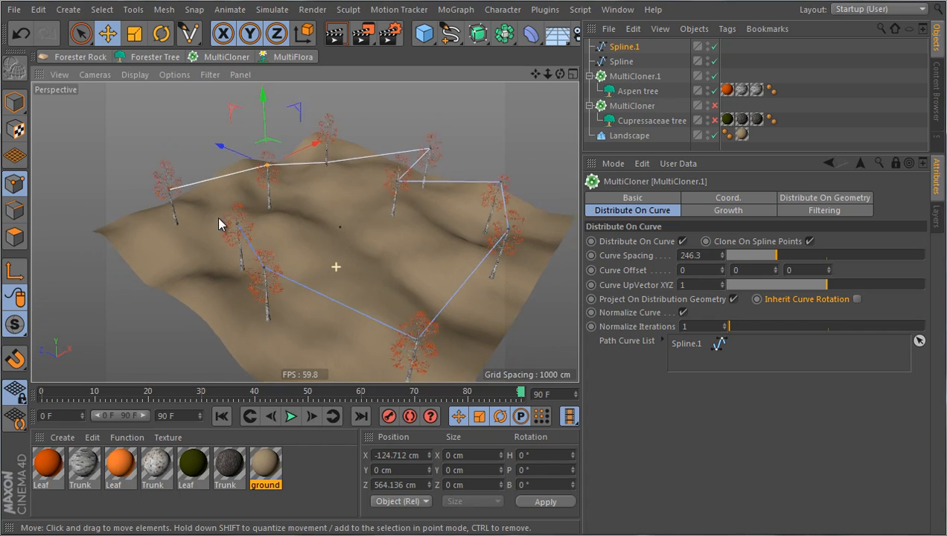
left_click_drag(306, 233, 369, 267, "alt")
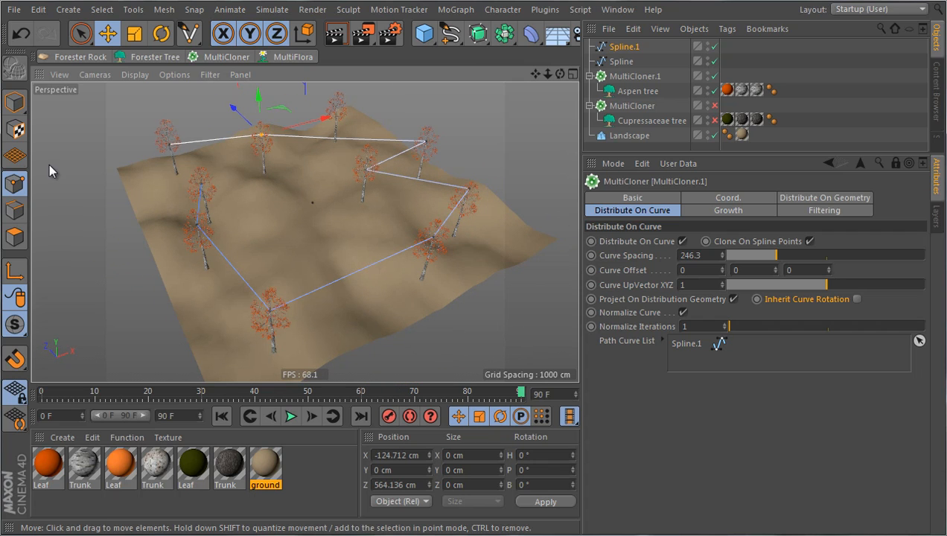
Insert extra points on several segments of Spline.1 and move them to bend the path and add trees
left_click(348, 275, "ctrl")
left_click_drag(318, 257, 368, 256)
left_click(305, 137, "ctrl")
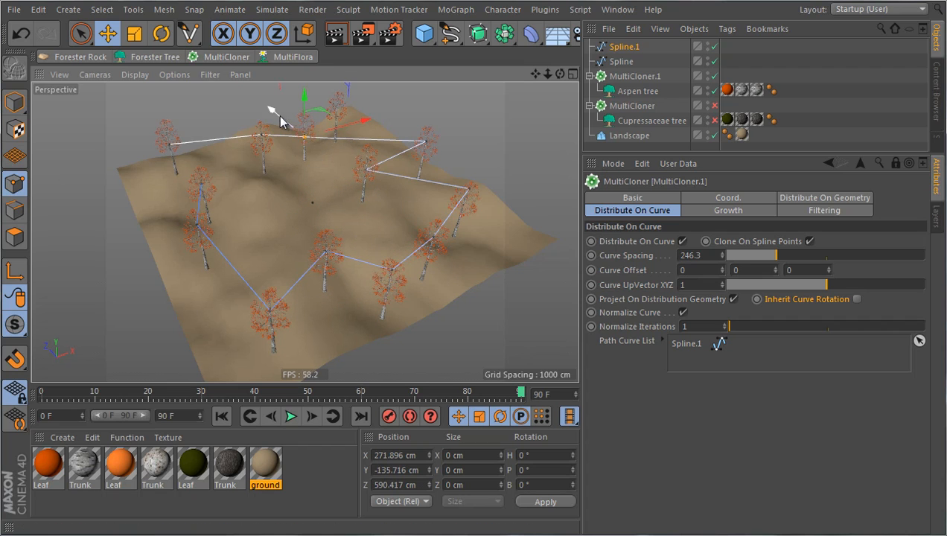
left_click_drag(278, 115, 317, 155)
left_click(431, 180, "ctrl")
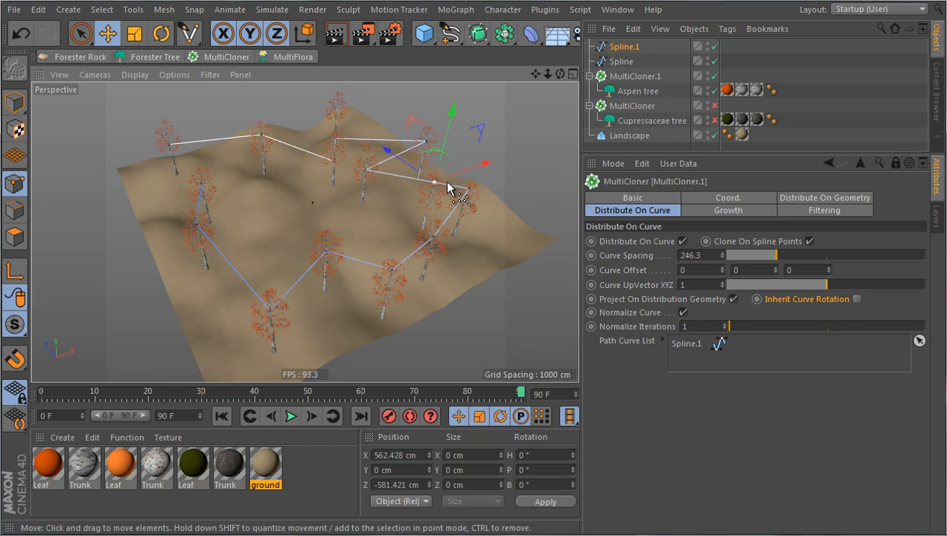
left_click_drag(442, 176, 387, 253)
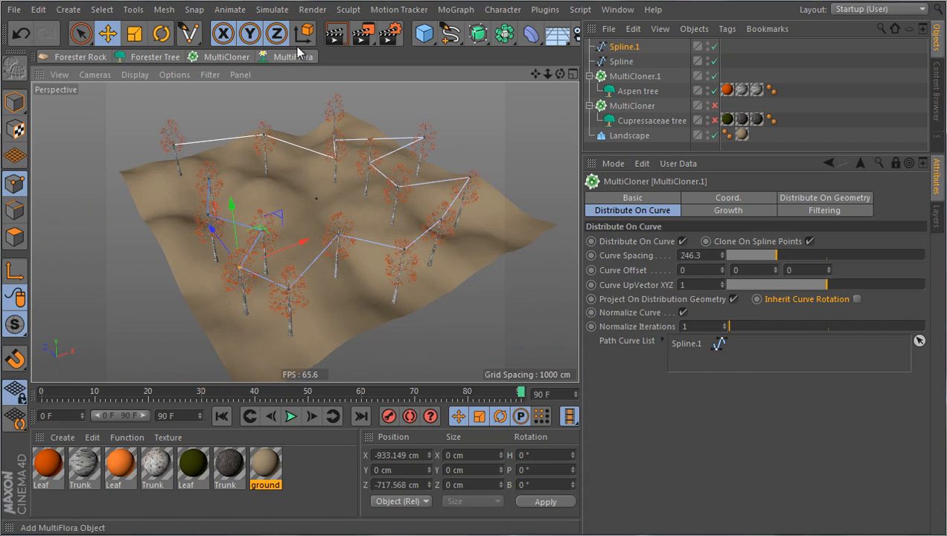
Create a Circle spline and add it to the Path Curve List of MultiCloner.1 alongside Spline.1
left_click(446, 36)
left_click(558, 107)
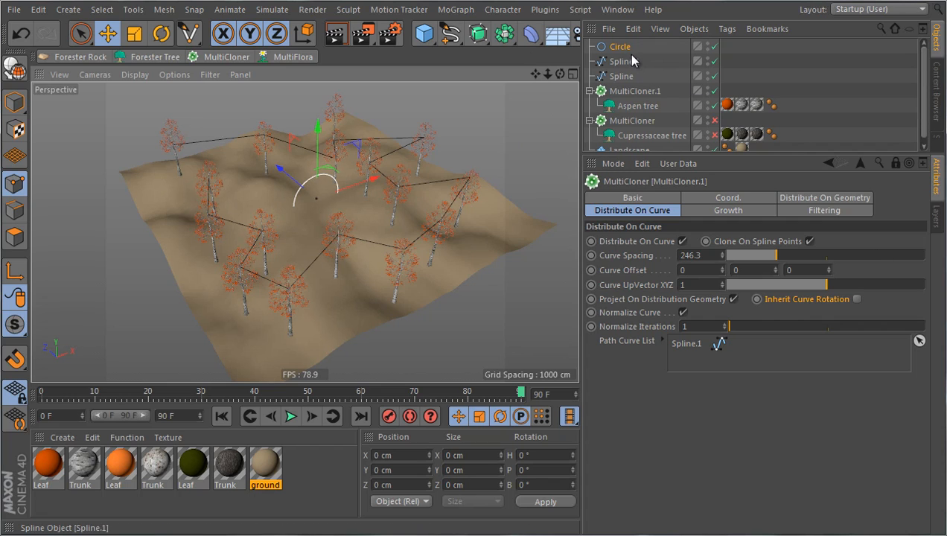
left_click_drag(625, 46, 640, 69)
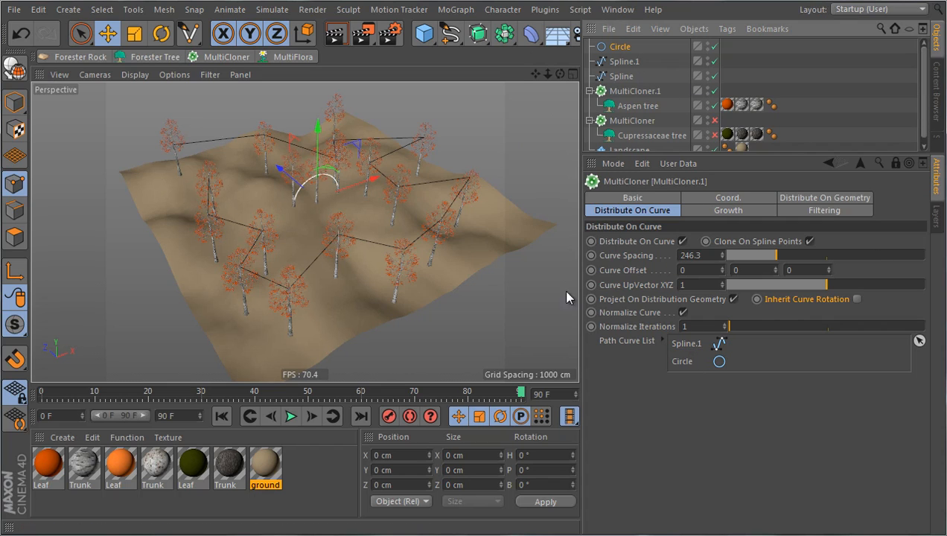
Try to rotate the Circle spline so that it lies flatter over the landscape
left_click(159, 33)
left_click_drag(325, 165, 264, 97)
left_click_drag(435, 289, 555, 240, "alt")
Remove Spline.1 from MultiCloner.1's Path Curve List, leaving only Circle, and undo the circle's rotation
left_click(686, 345)
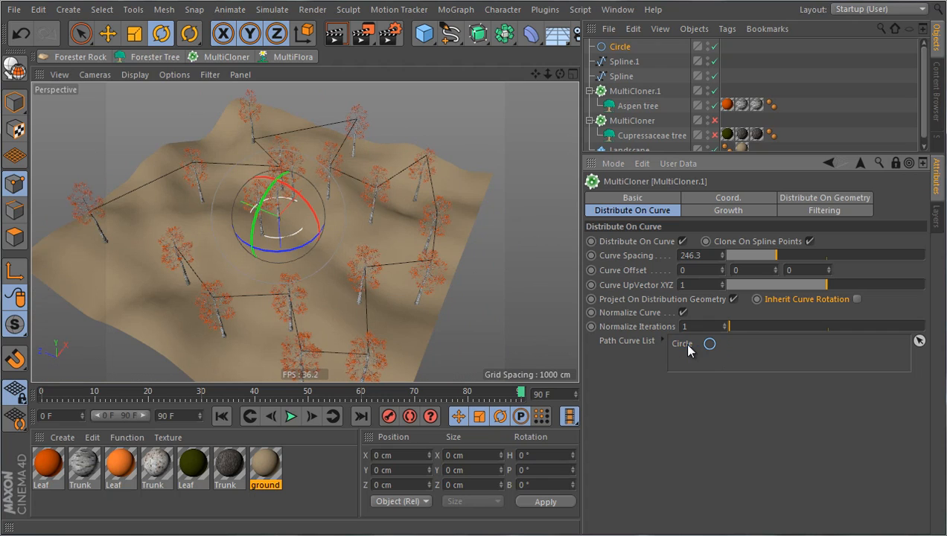
scroll(232, 205, "up", 4)
left_click_drag(329, 195, 360, 221, "alt")
key("ctrl+z")
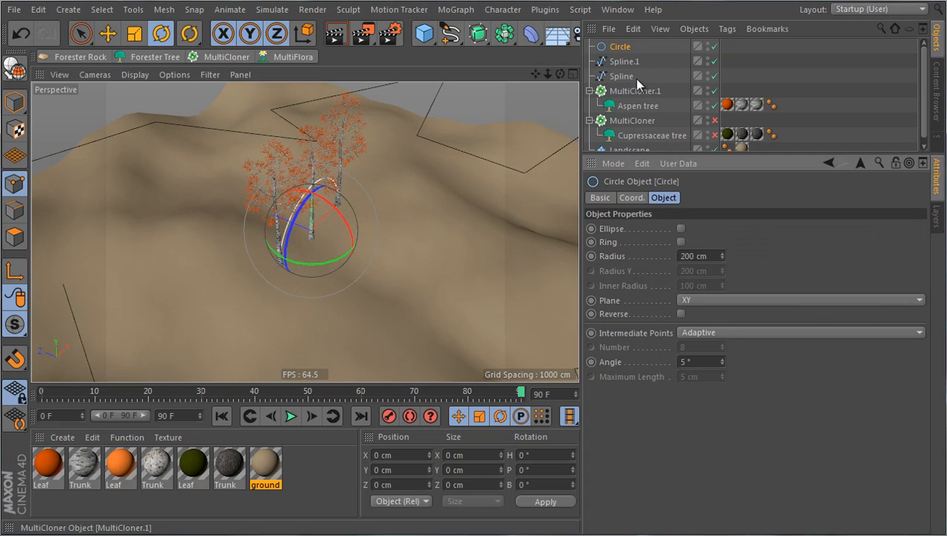
Set the Circle spline's plane to XZ and enlarge its radius to 526 cm
left_click(700, 300)
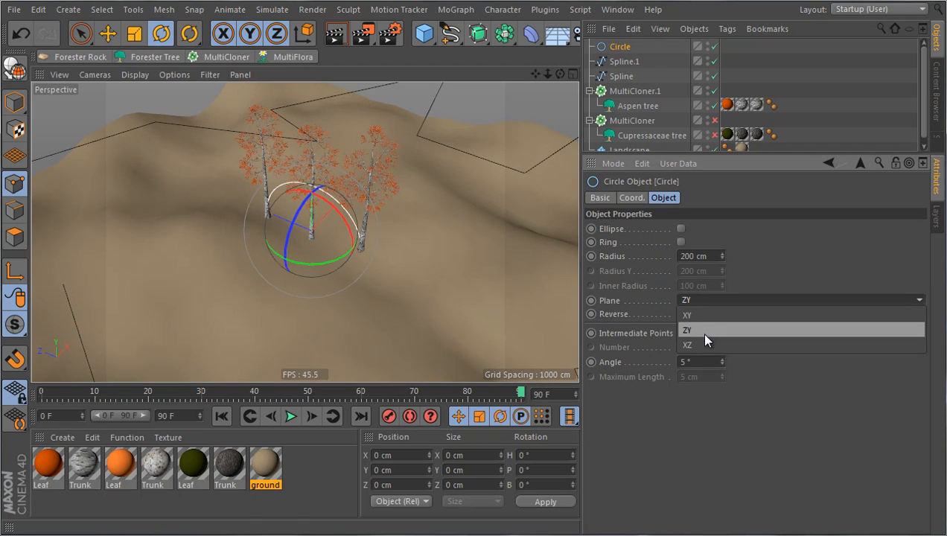
left_click(698, 338)
left_click_drag(495, 280, 452, 259, "alt")
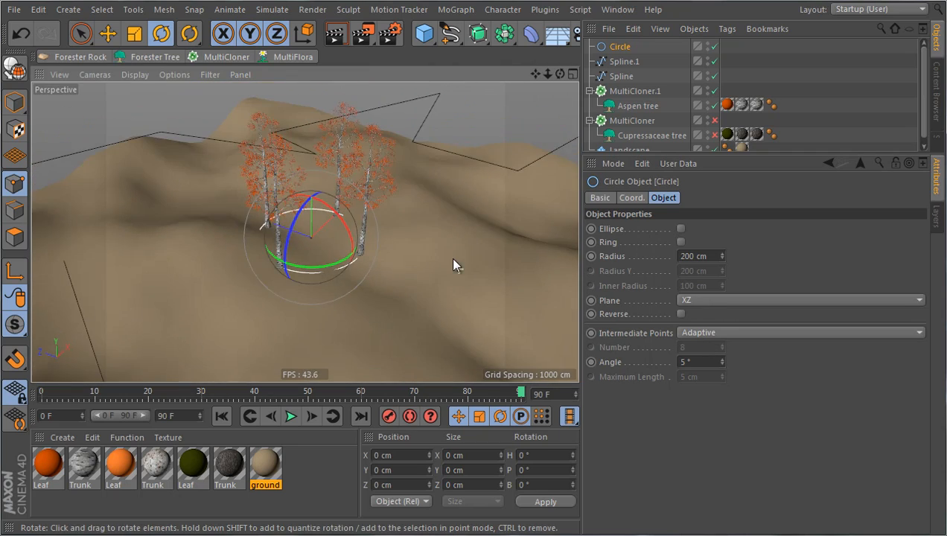
scroll(351, 196, "up", 5)
scroll(250, 274, "down", 5)
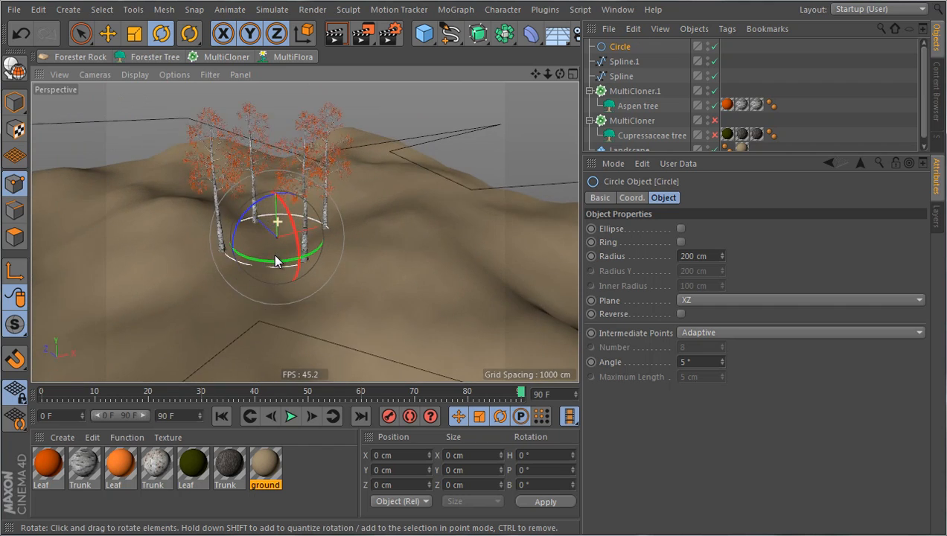
mouse_move(720, 254)
left_mouse_down()
mouse_move(723, 238)
mouse_move(715, 256)
left_mouse_up()
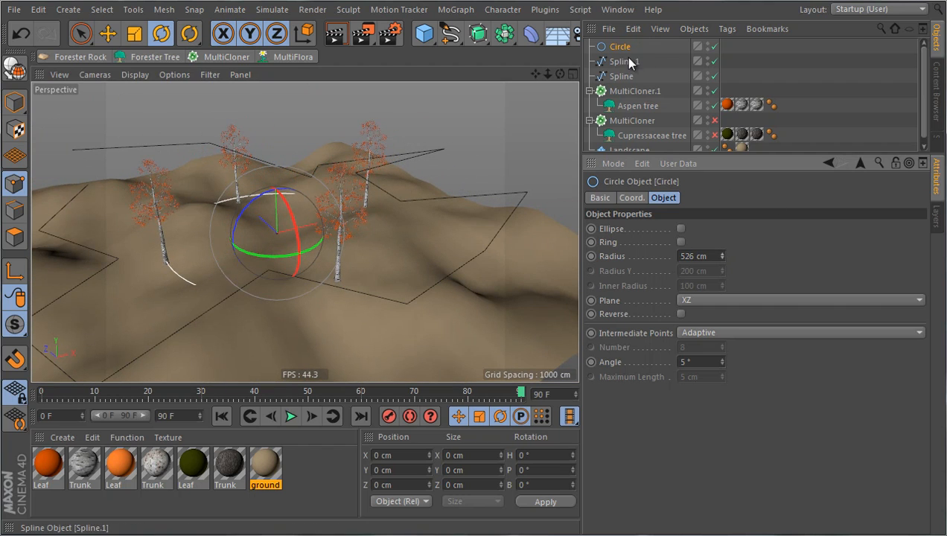
Turn off Clone On Spline Points for MultiCloner.1 so aspens are spaced along the whole circle
left_click(633, 91)
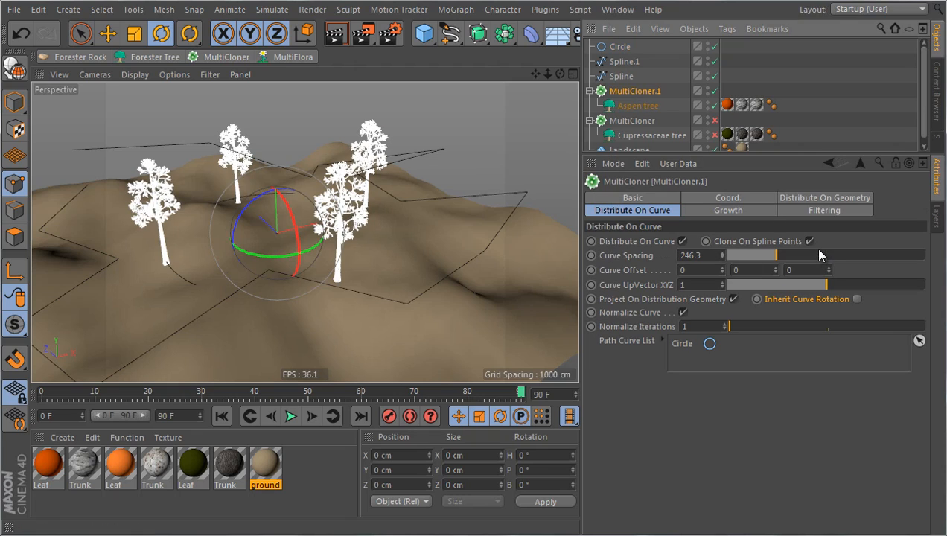
left_click(809, 241)
mouse_move(356, 305)
left_mouse_down("alt")
mouse_move(364, 289)
mouse_move(312, 372)
mouse_move(366, 344)
mouse_move(407, 277)
left_mouse_up("alt")
scroll(388, 212, "up", 1)
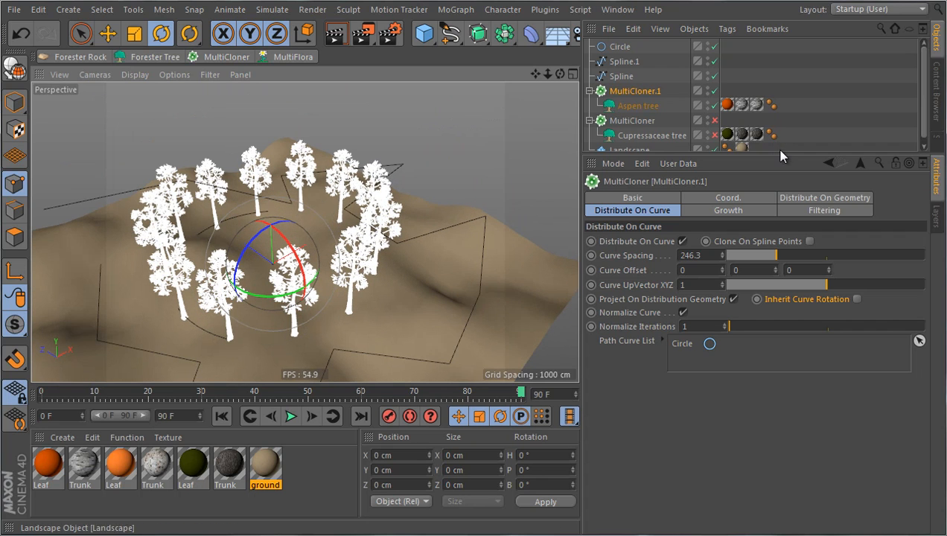
Enlarge the object list to show the whole scene hierarchy and deselect MultiCloner.1
left_click_drag(777, 153, 771, 224)
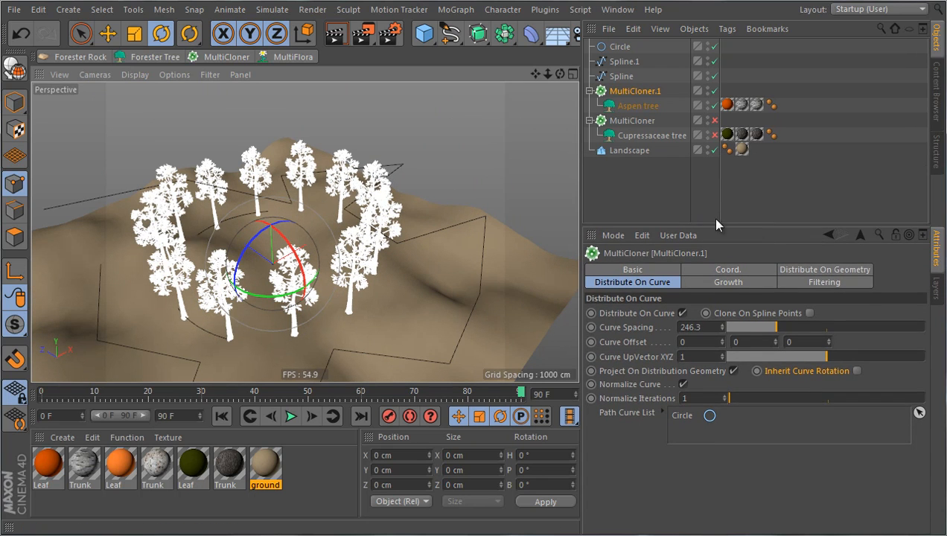
left_click(627, 186)
left_click_drag(477, 178, 392, 263, "alt")
right_click_drag(332, 268, 358, 255, "alt")
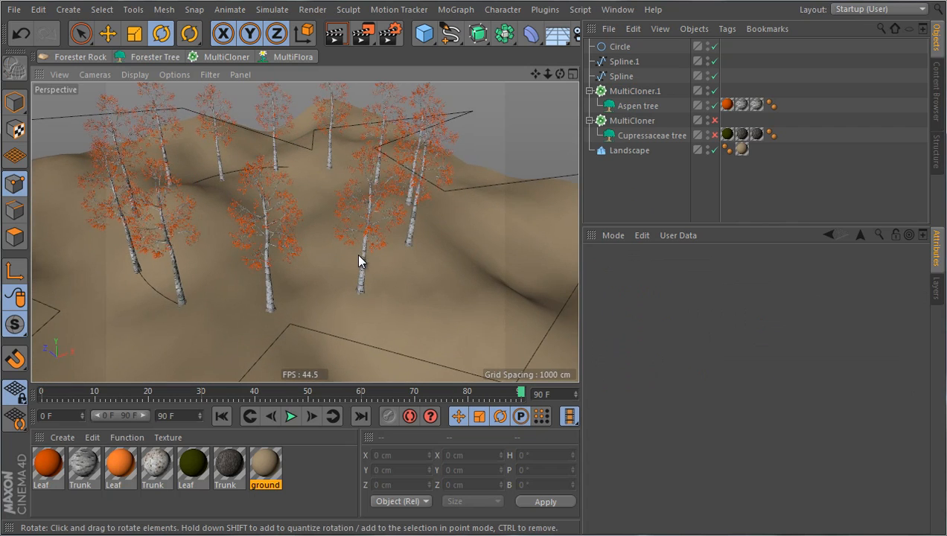
middle_click_drag(358, 255, 356, 292, "alt")
left_click_drag(355, 293, 348, 298, "alt")
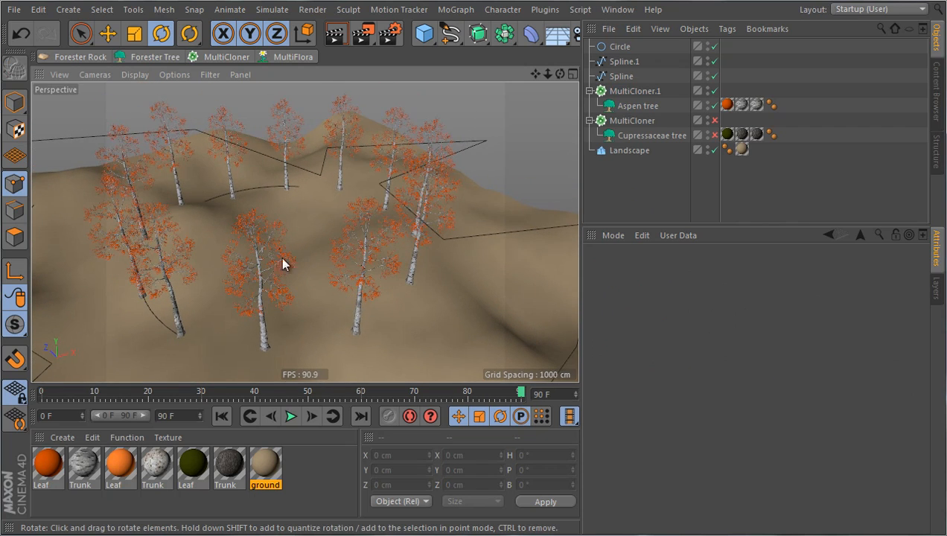